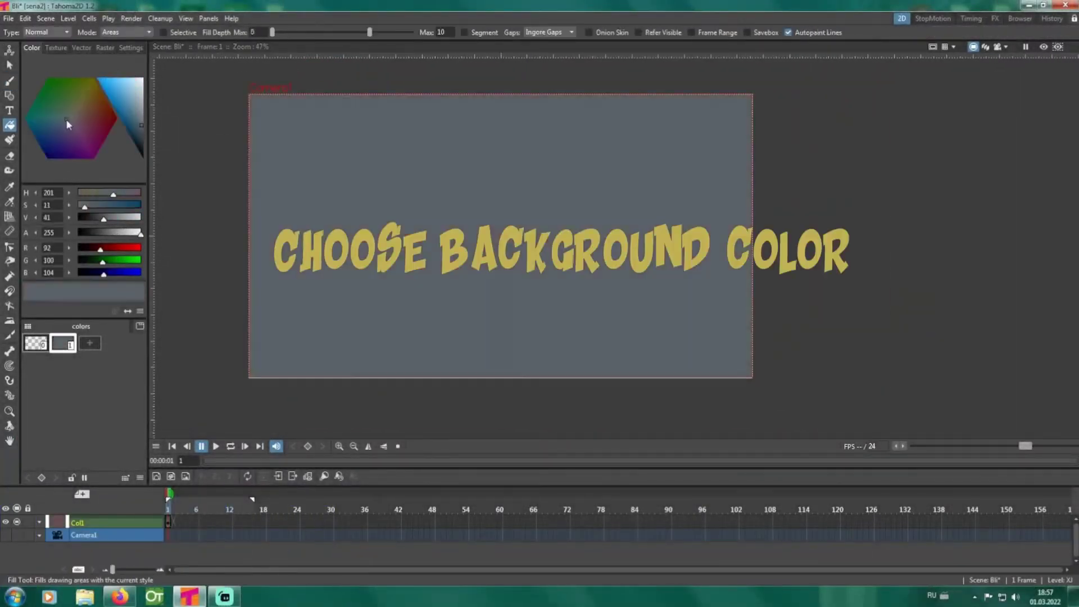
Fill Col1 frames 1–16 with a blue-grey background and begin creating a new level
left_click(135, 125)
left_click_drag(170, 522, 253, 523)
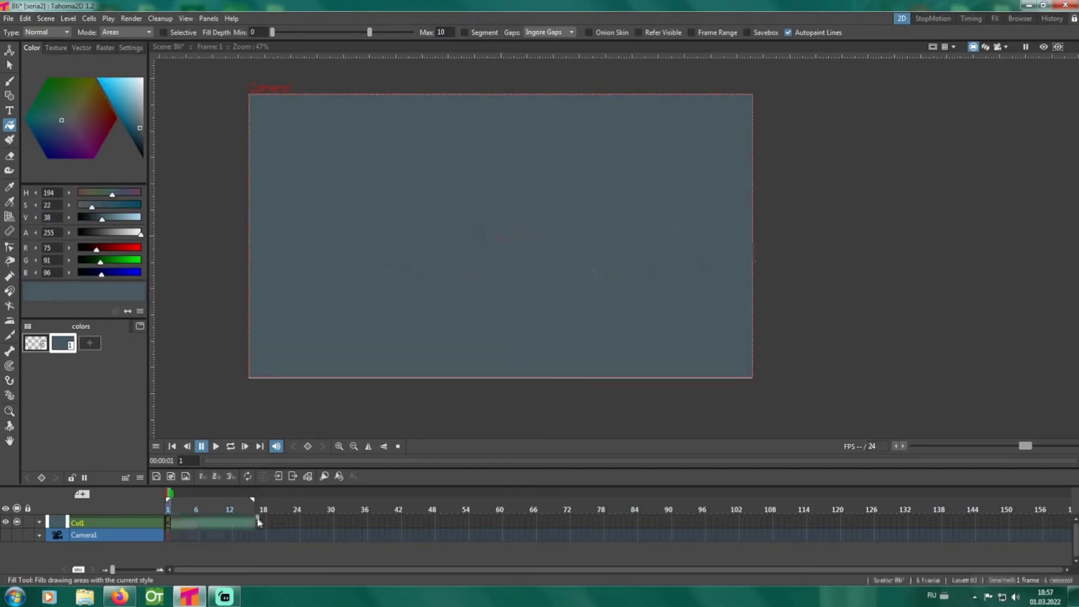
key("alt+n")
Create the Col2 level and brush the black-line candle body, erasing stray lines
left_click(549, 425)
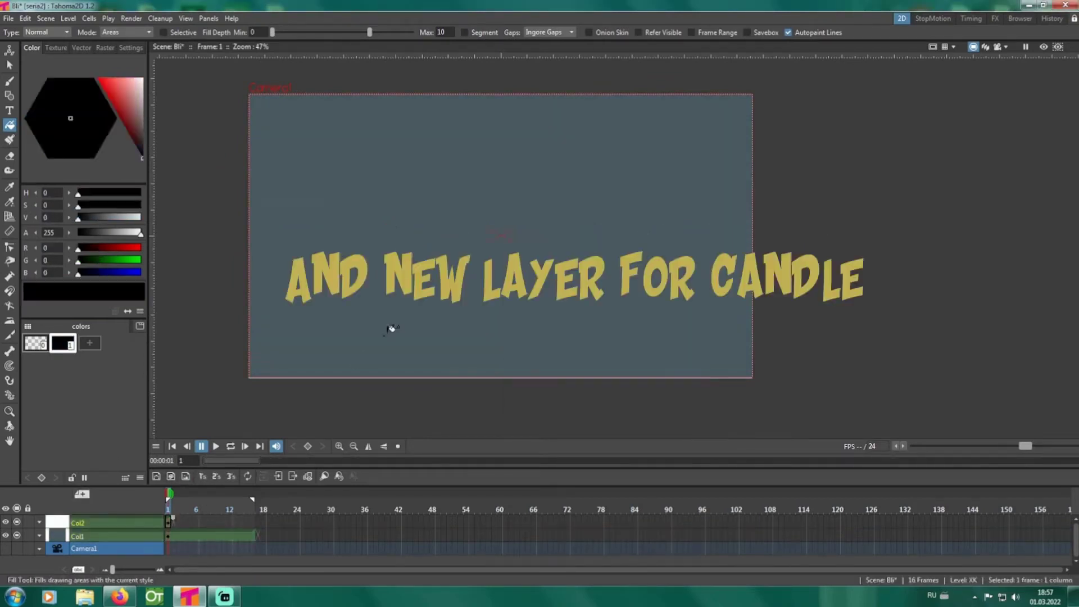
key("b")
scroll(467, 346, "up", 1)
left_click_drag(414, 407, 415, 305)
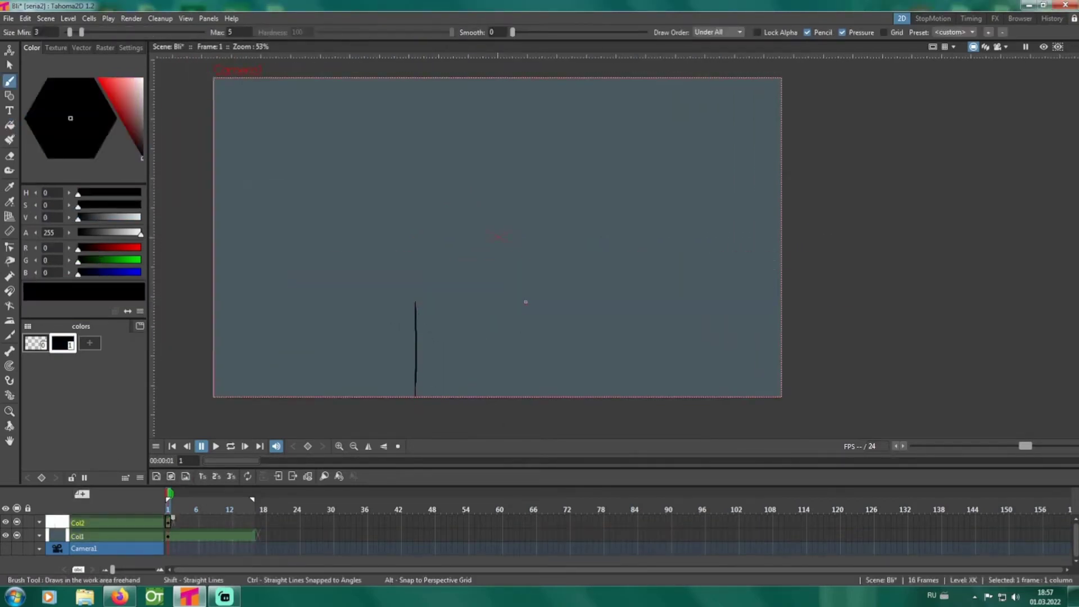
scroll(368, 385, "up", 2)
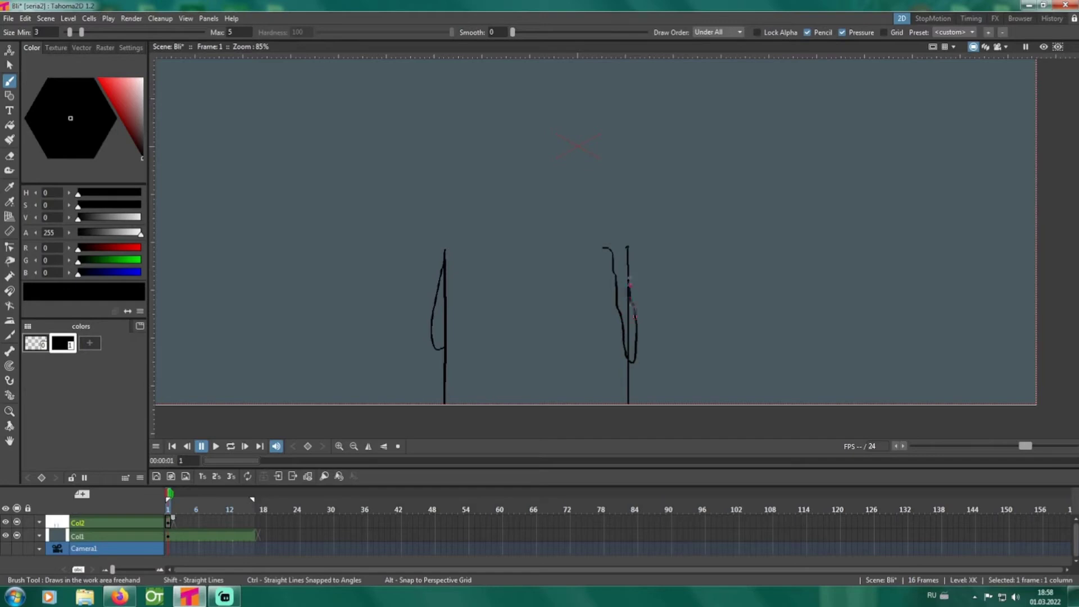
key("a")
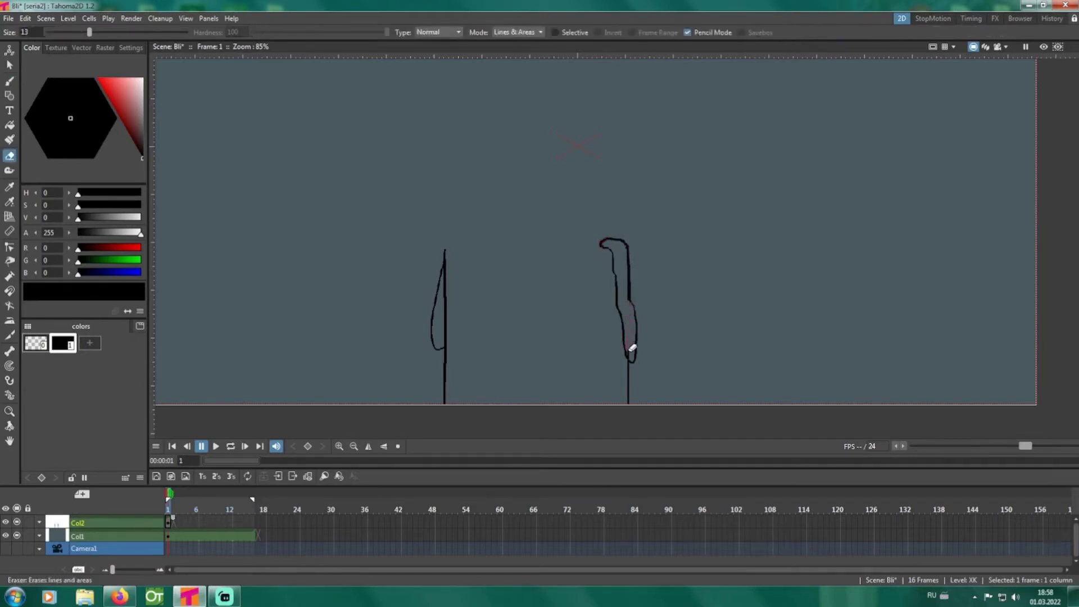
key("b")
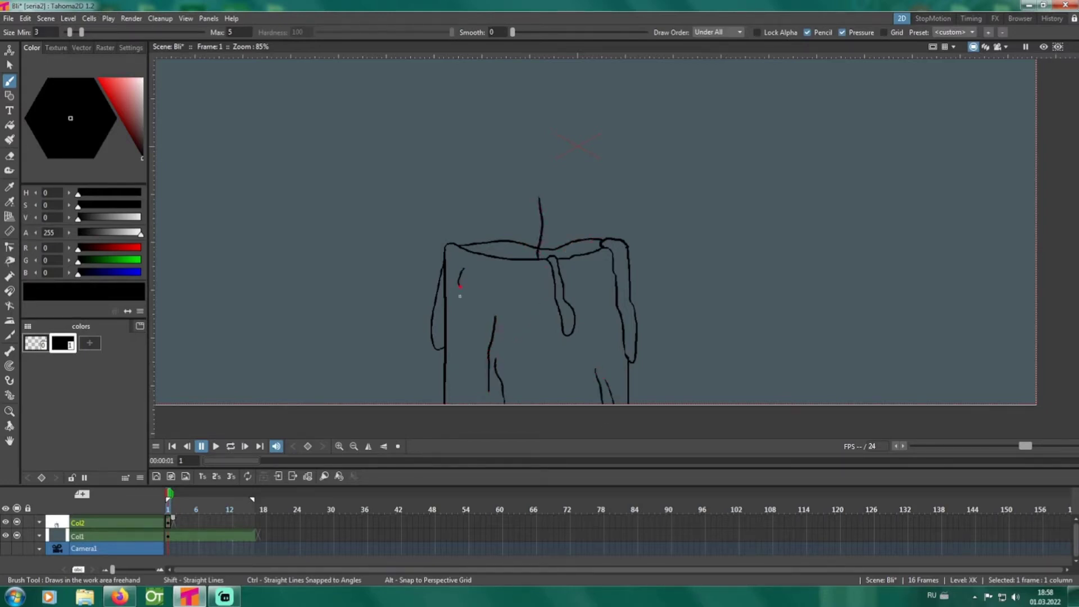
scroll(464, 282, "down", 2)
Add a Col3 level and brush a flame outline above the wick
left_click_drag(172, 523, 256, 523)
key("alt+n")
left_click(552, 410)
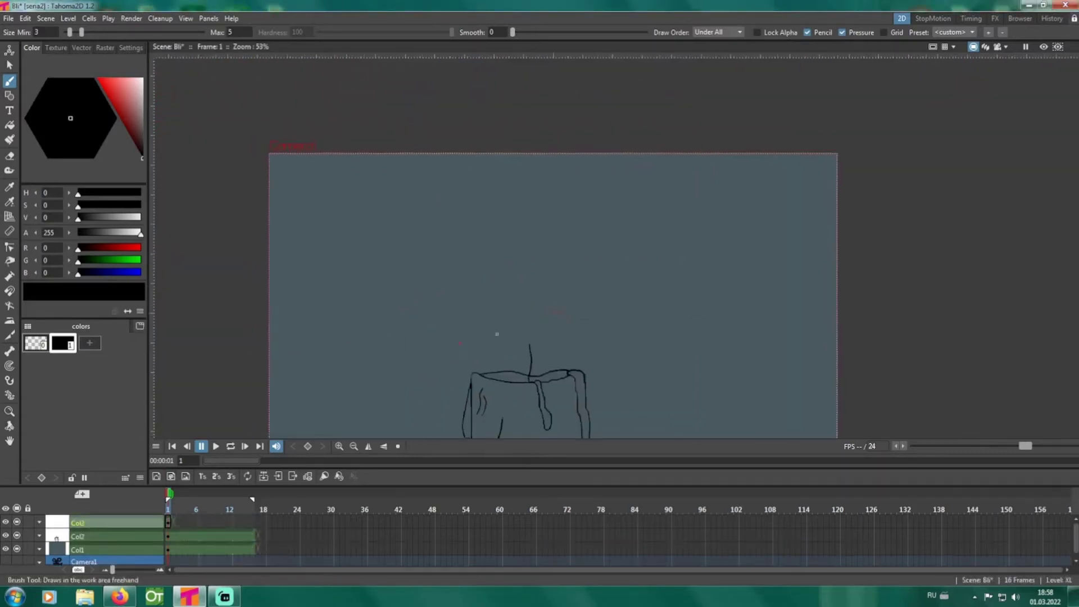
scroll(506, 340, "up", 3)
mouse_move(439, 277)
left_mouse_down()
mouse_move(475, 171)
mouse_move(485, 257)
mouse_move(497, 233)
left_mouse_up()
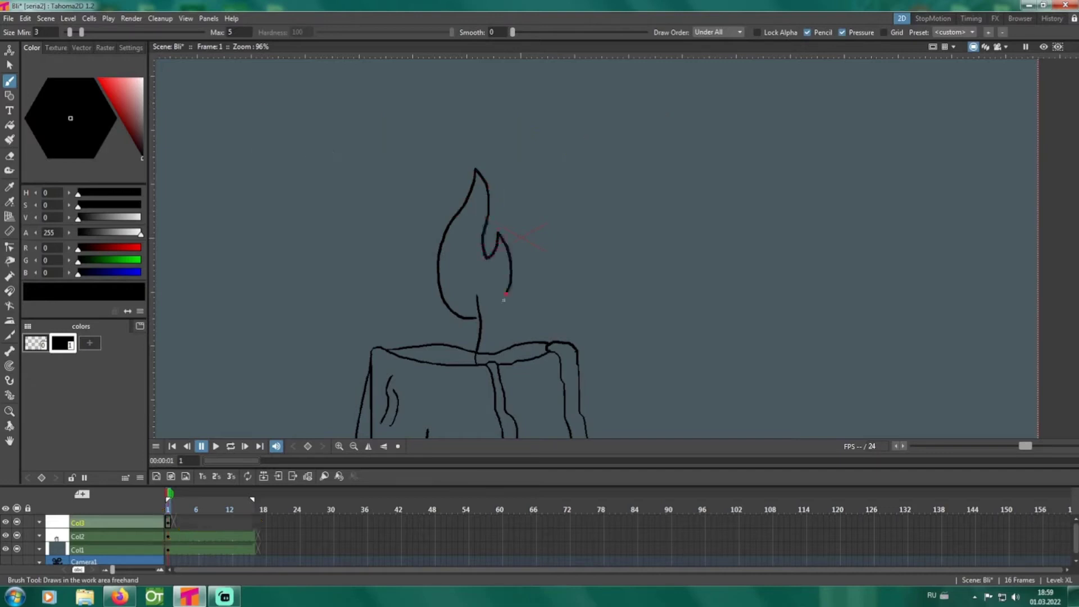
left_click_drag(501, 304, 481, 318)
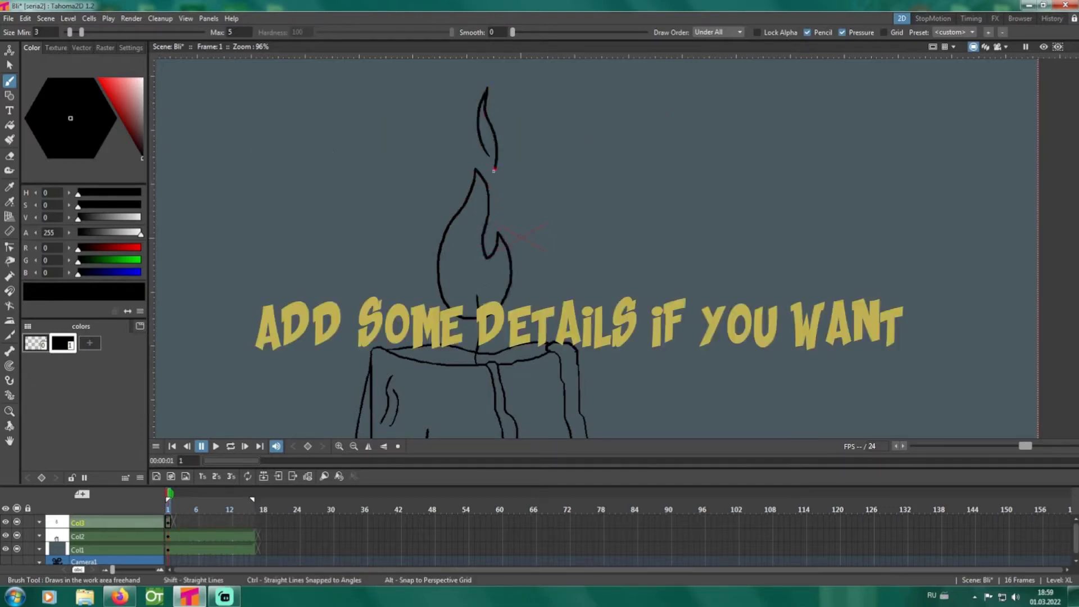
Finish the first flame's tip and draw an opposite-leaning flame on Col3 frame 2
left_click_drag(496, 153, 493, 170)
left_click(173, 523)
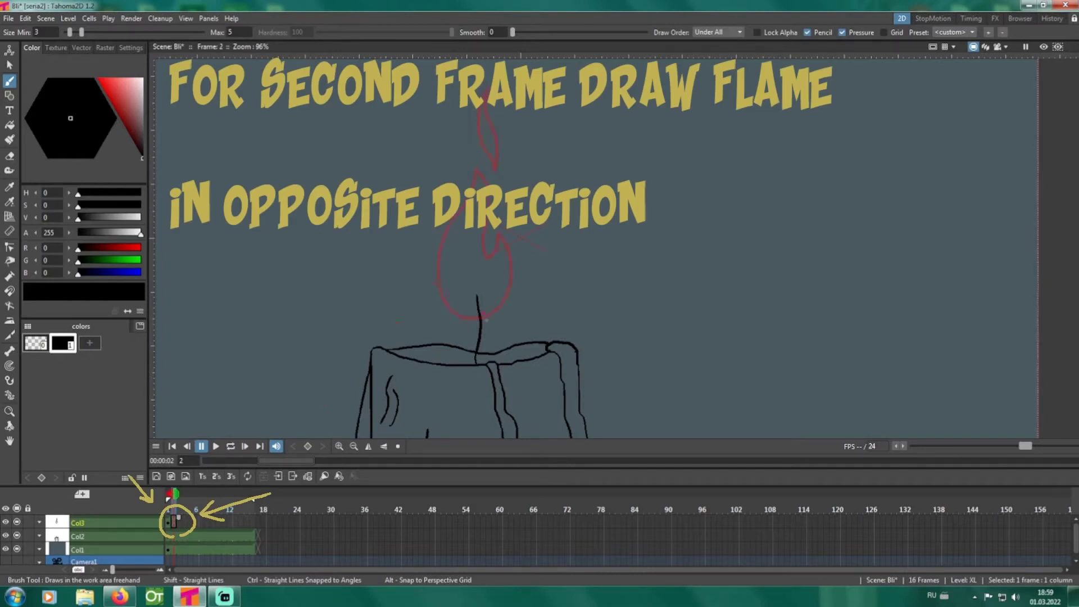
left_click_drag(471, 243, 510, 160)
key("a")
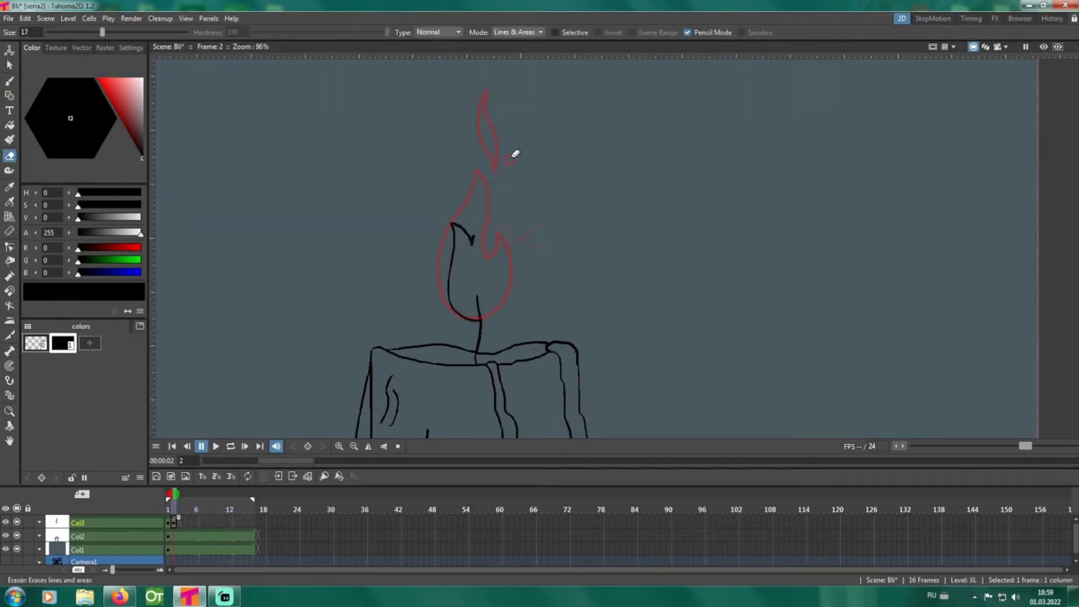
key("b")
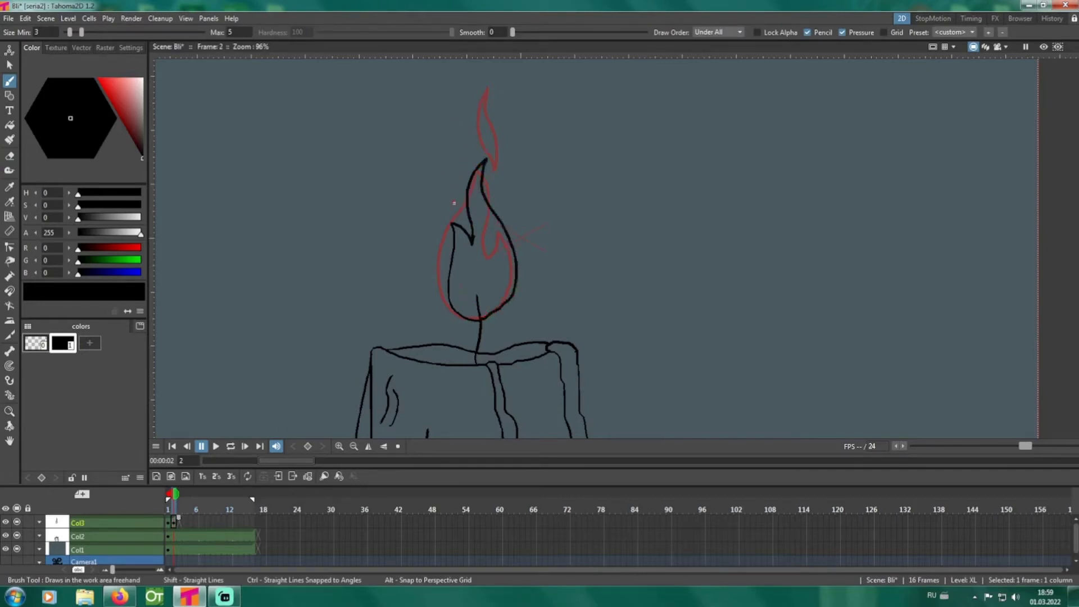
Insert an in-between frame and draw the middle flame pose
left_click(176, 515)
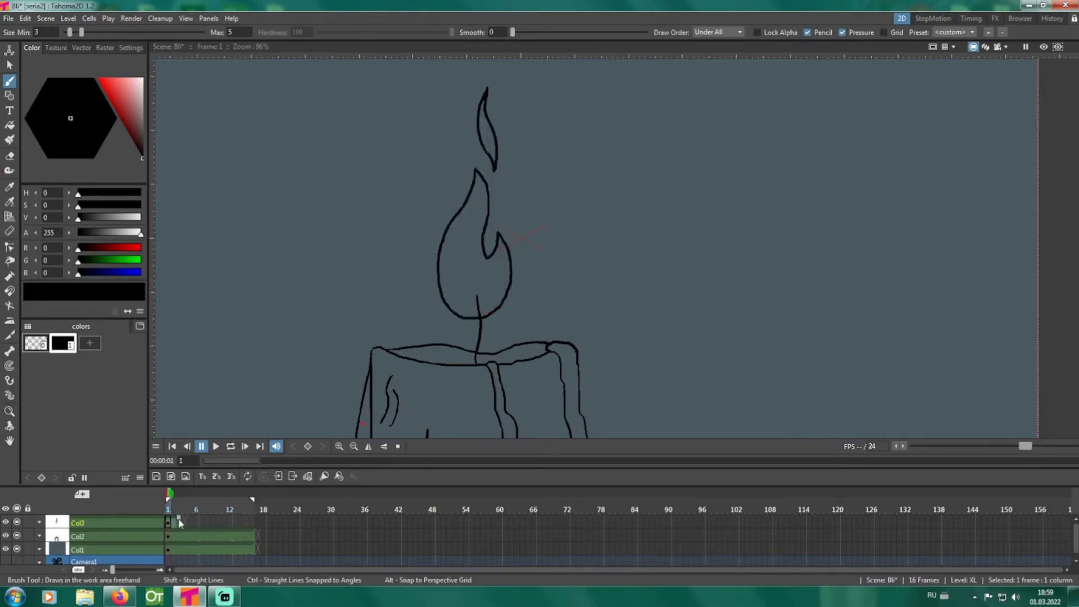
left_click(181, 497)
left_click(180, 495)
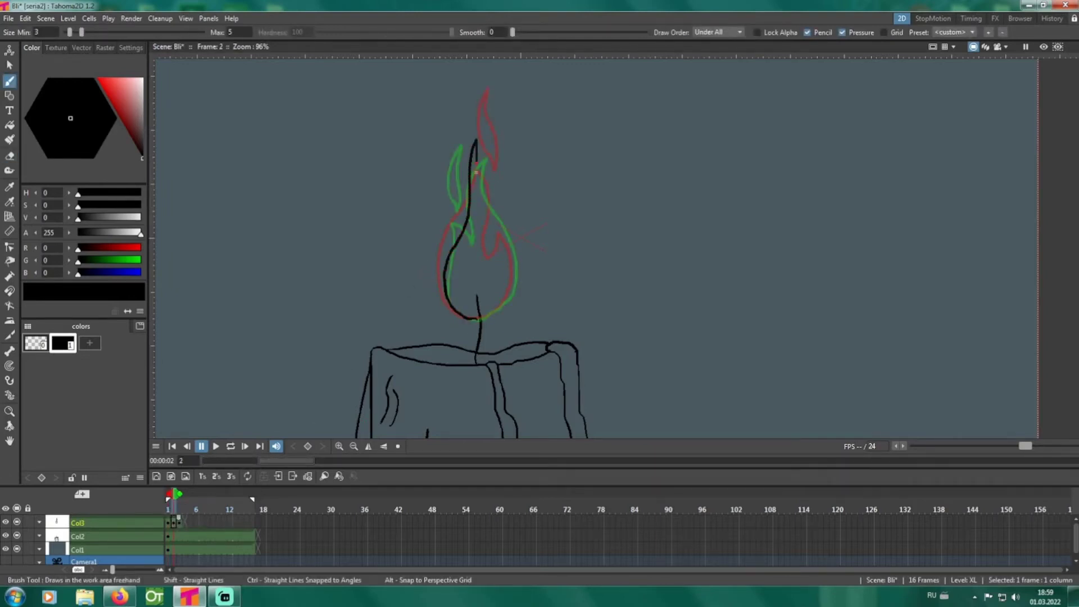
key("ctrl+z")
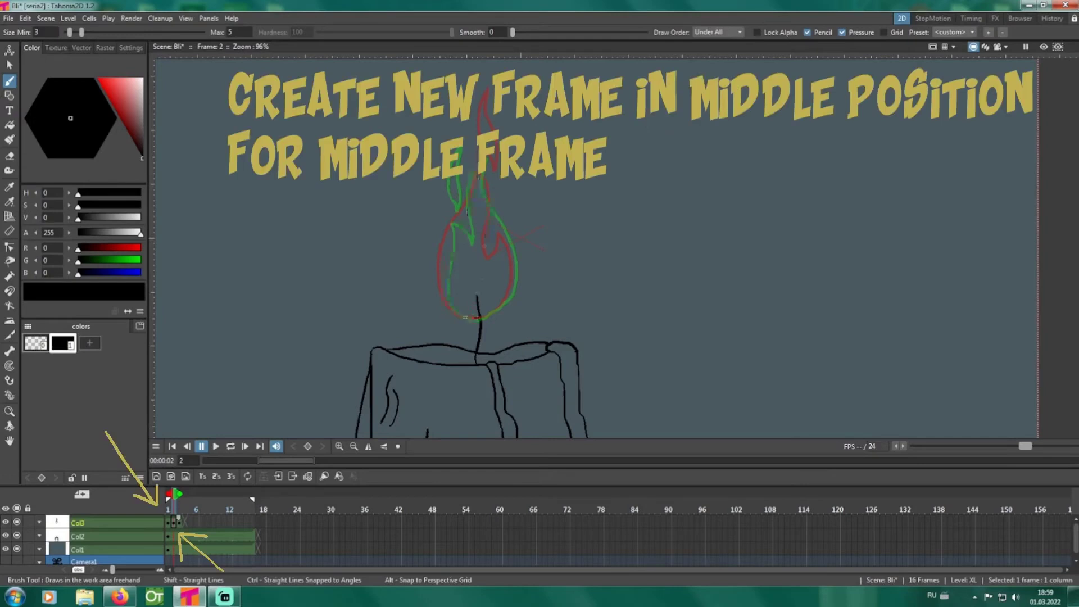
left_click_drag(448, 210, 460, 177)
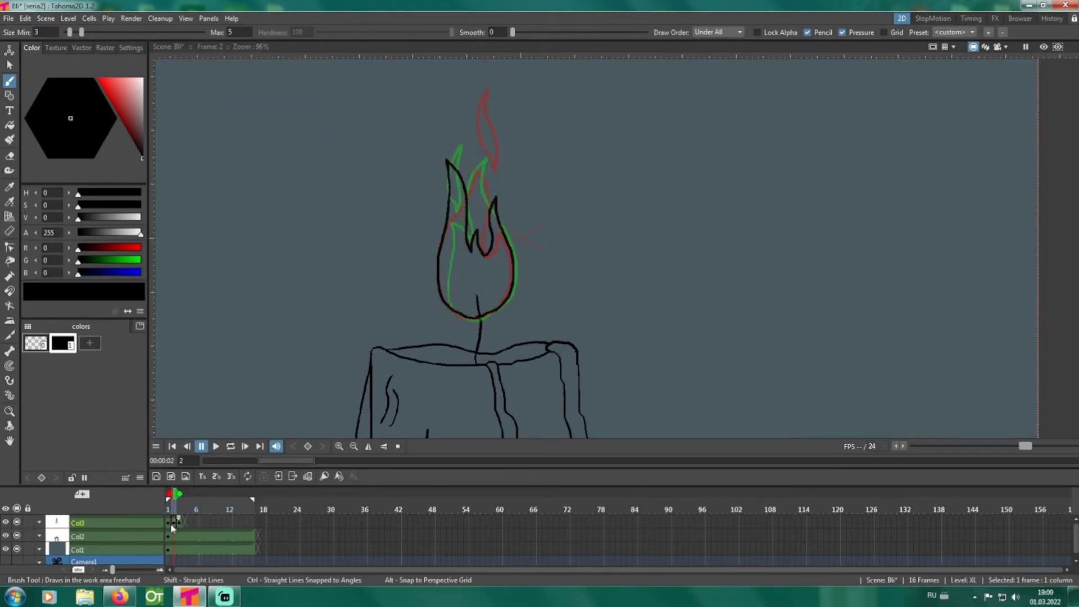
key("s")
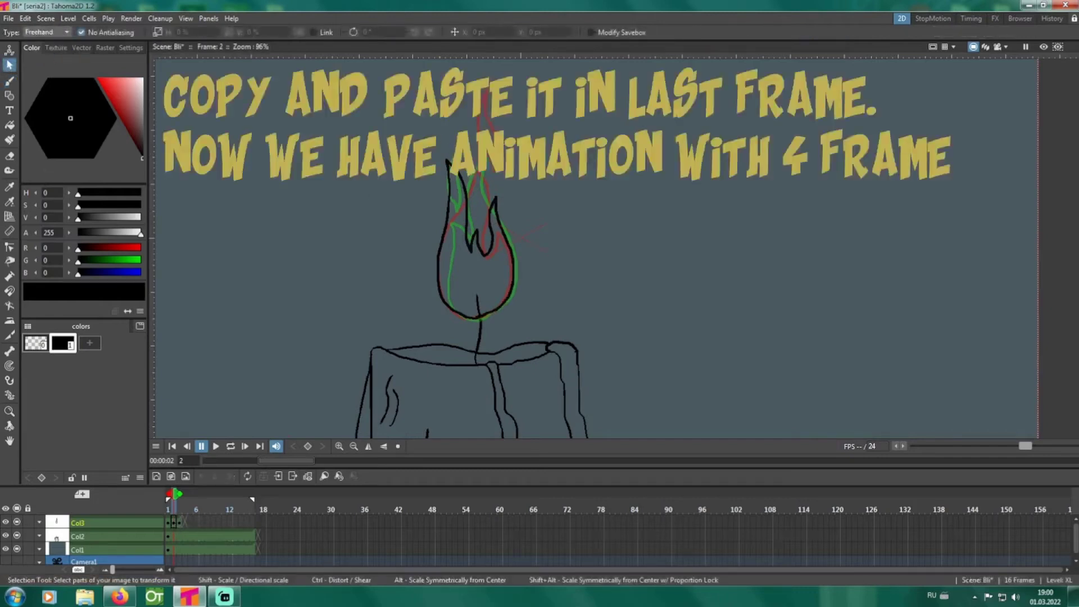
Paste the in-between flame into Col3 frame 4 and loop-play the four-frame flicker
left_click(185, 523)
key("ctrl+v")
left_click_drag(172, 527, 180, 524)
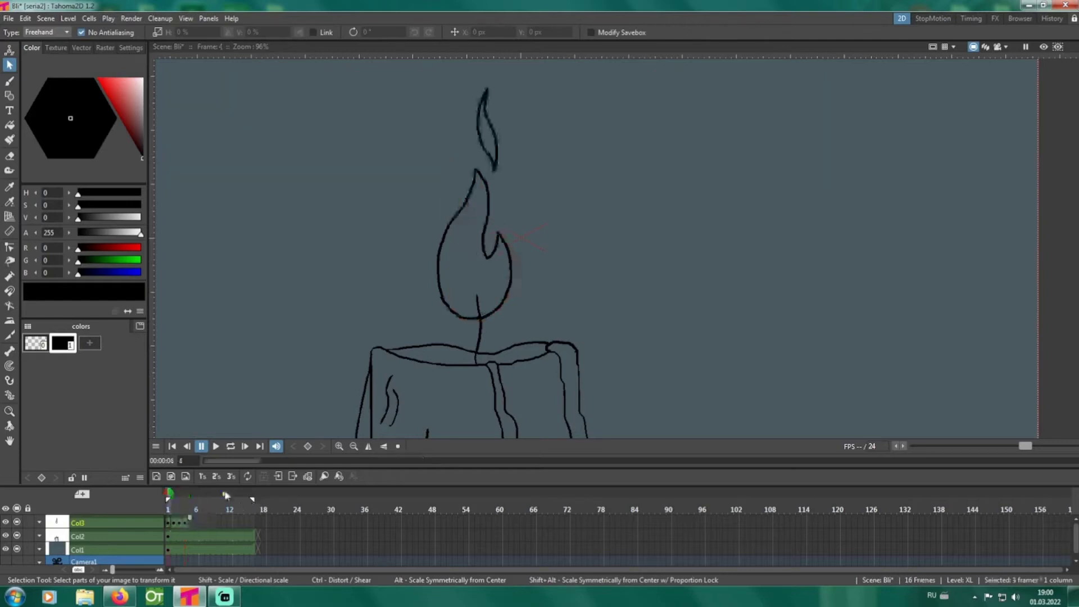
left_click(231, 445)
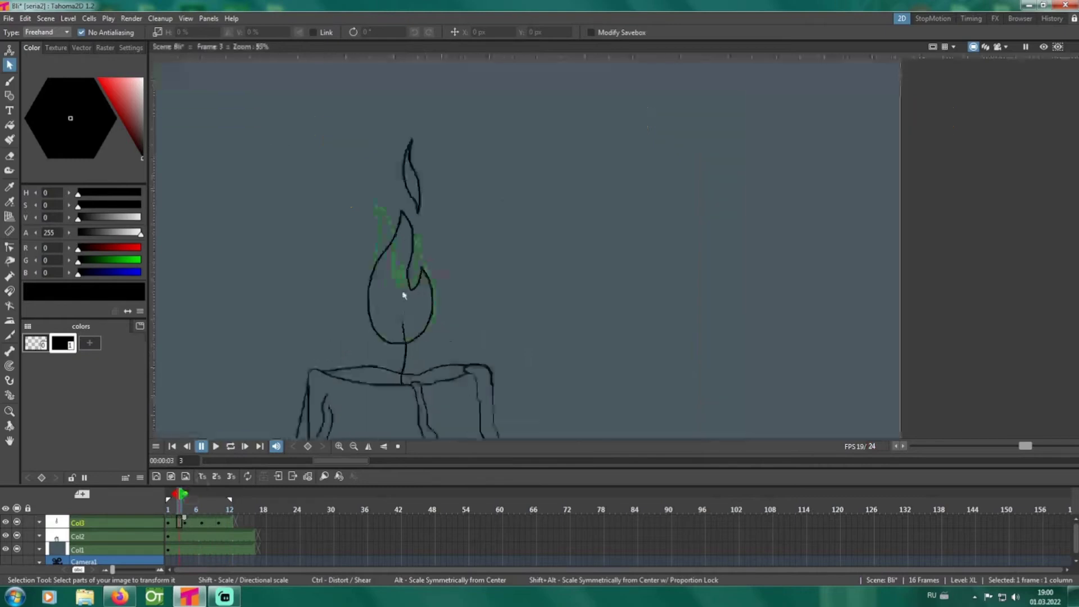
key("b")
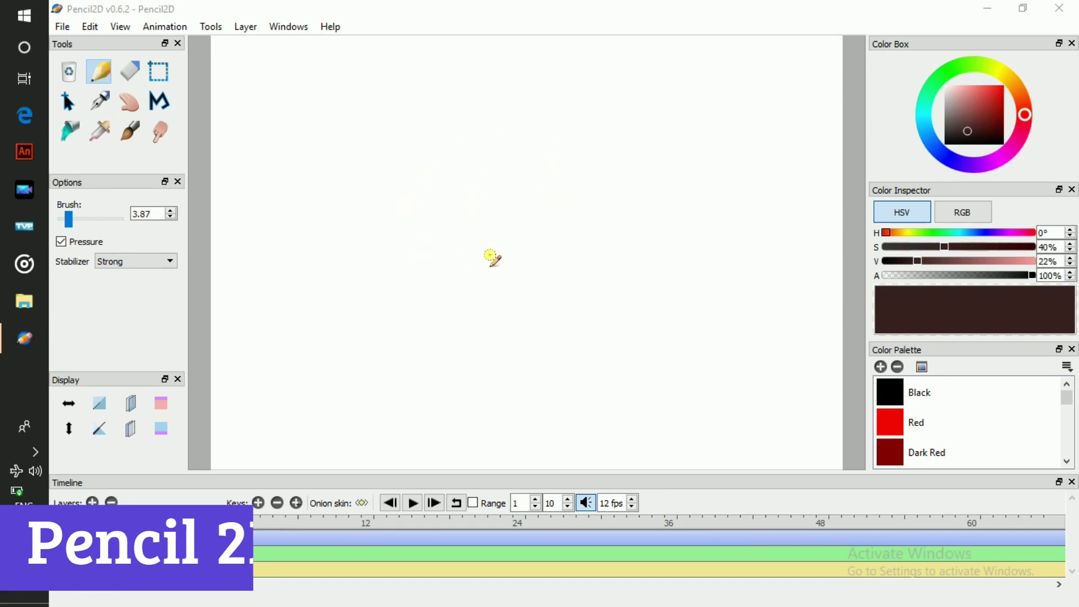
Sketch the character's round head with guides, eye, hair curl and nose
mouse_move(589, 193)
left_mouse_down()
mouse_move(356, 126)
mouse_move(586, 145)
mouse_move(588, 189)
left_mouse_up()
left_click_drag(340, 185, 575, 190)
mouse_move(454, 308)
left_mouse_down()
mouse_move(482, 137)
mouse_move(452, 74)
left_mouse_up()
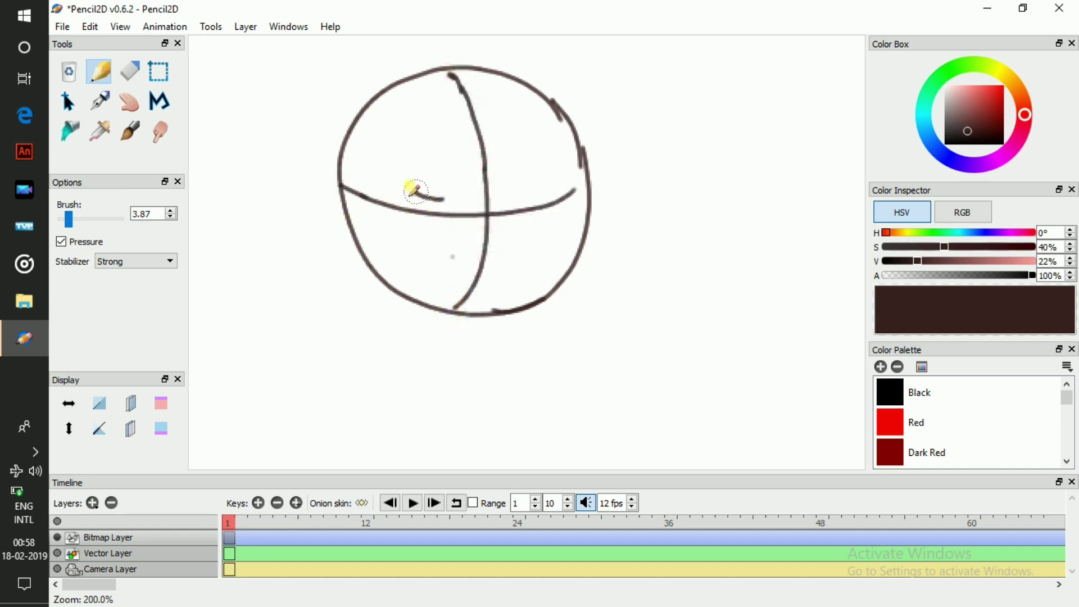
mouse_move(408, 184)
left_mouse_down()
mouse_move(463, 200)
mouse_move(475, 168)
mouse_move(440, 196)
mouse_move(468, 191)
mouse_move(419, 191)
mouse_move(424, 148)
mouse_move(488, 147)
mouse_move(564, 183)
mouse_move(518, 184)
mouse_move(551, 157)
left_mouse_up()
key("ctrl+z")
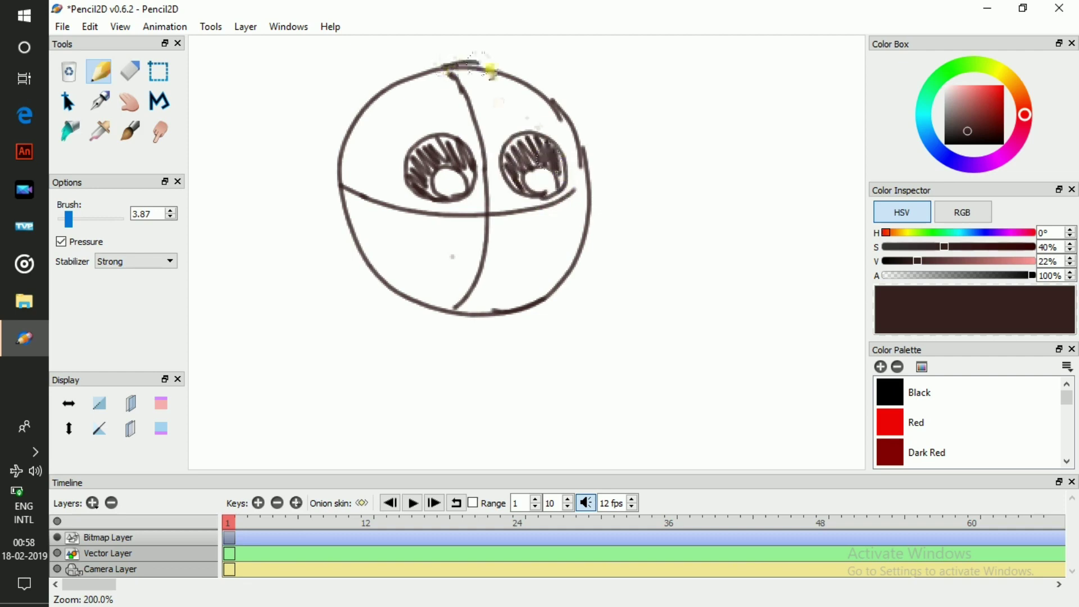
mouse_move(504, 91)
left_mouse_down()
mouse_move(490, 116)
mouse_move(471, 101)
left_mouse_up()
mouse_move(487, 193)
left_mouse_down()
mouse_move(482, 202)
mouse_move(513, 219)
mouse_move(513, 244)
mouse_move(545, 91)
left_mouse_up()
mouse_move(450, 152)
left_mouse_down()
mouse_move(447, 254)
mouse_move(499, 251)
mouse_move(498, 165)
left_mouse_up()
Draw the neck with shading and the thin legs below the head
scroll(458, 302, "up", 3)
left_click_drag(502, 411, 498, 236)
left_click_drag(468, 273, 463, 346)
left_click_drag(458, 296, 474, 291)
left_click_drag(497, 292, 499, 314)
scroll(484, 313, "down", 6)
left_click_drag(465, 275, 462, 396)
mouse_move(504, 286)
left_mouse_down()
mouse_move(499, 405)
mouse_move(517, 414)
mouse_move(513, 398)
left_mouse_up()
scroll(513, 397, "down", 3)
Add a new bitmap layer named 'character' and delete the old Bitmap Layer
left_click(92, 503)
left_click(135, 519)
type("character")
key("Return")
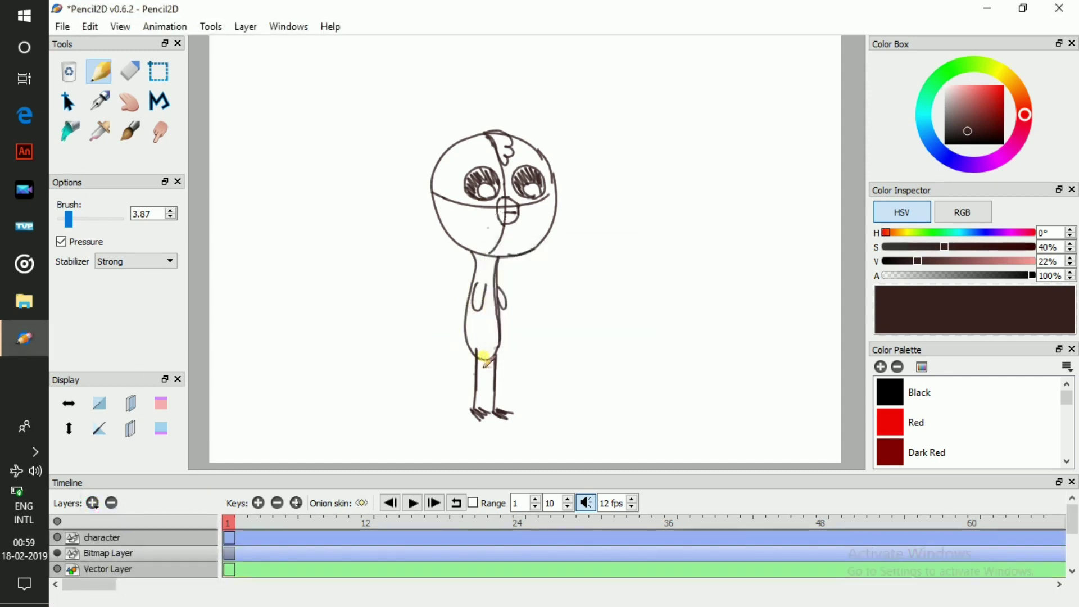
left_click(112, 503)
Confirm removing the Bitmap Layer and add a new bitmap layer named 'cake'
left_click(597, 333)
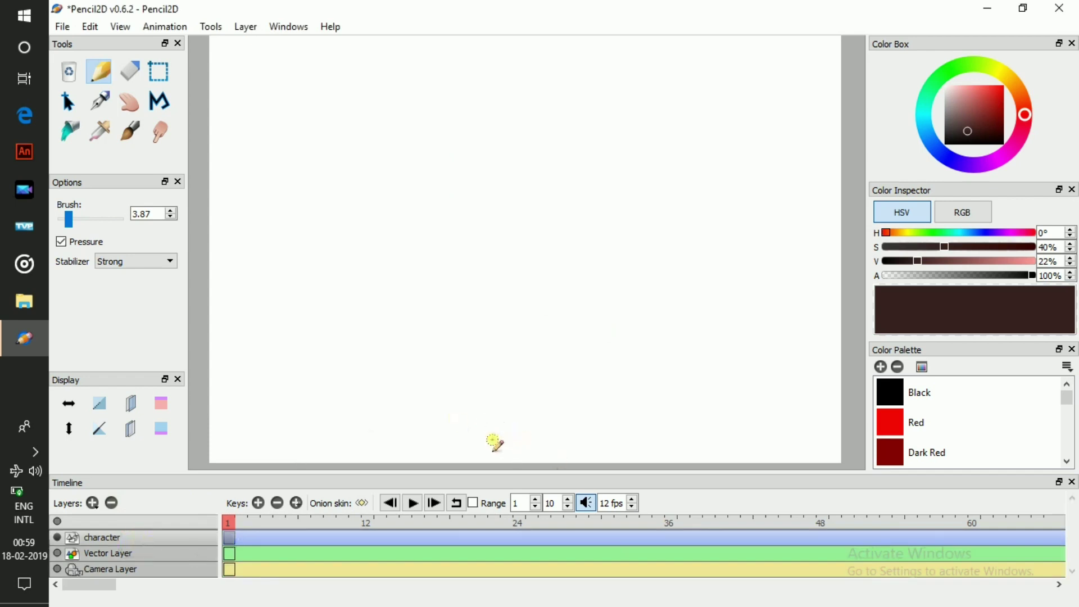
left_click(92, 502)
left_click(109, 524)
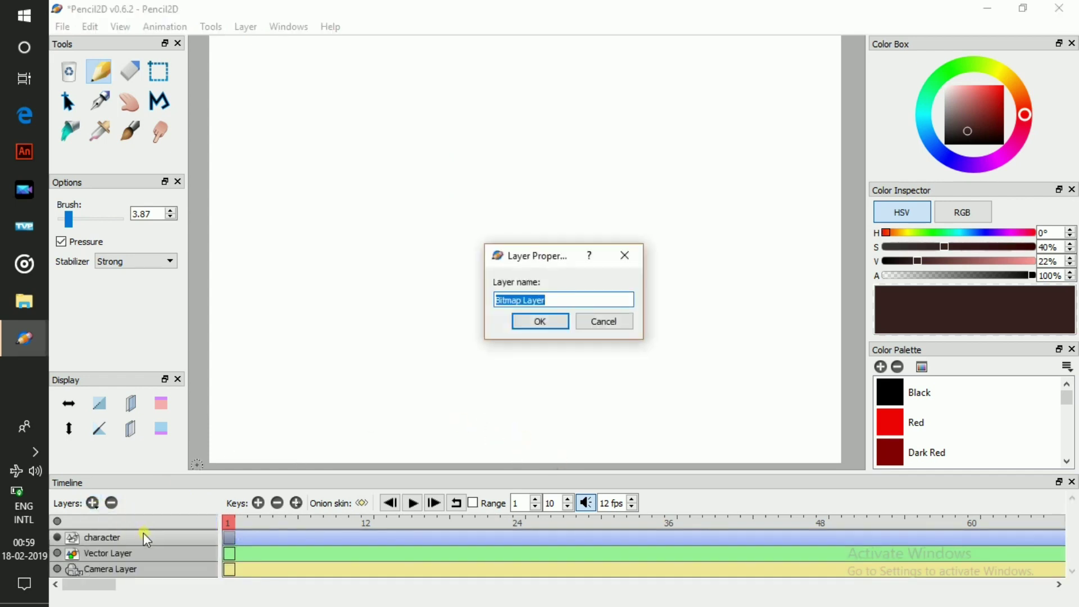
type("cake")
key("Return")
scroll(608, 335, "down", 1)
scroll(610, 338, "up", 1)
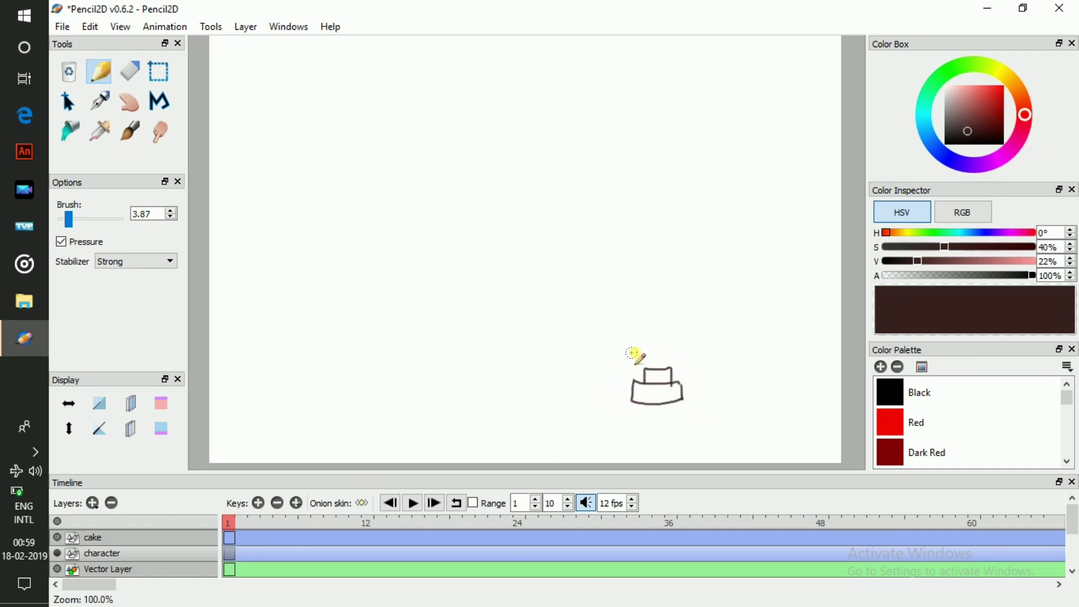
On the character layer, sketch head details, neck and body in Dark Grey
left_click(114, 552)
left_click_drag(1066, 400, 1066, 437)
left_click(964, 402)
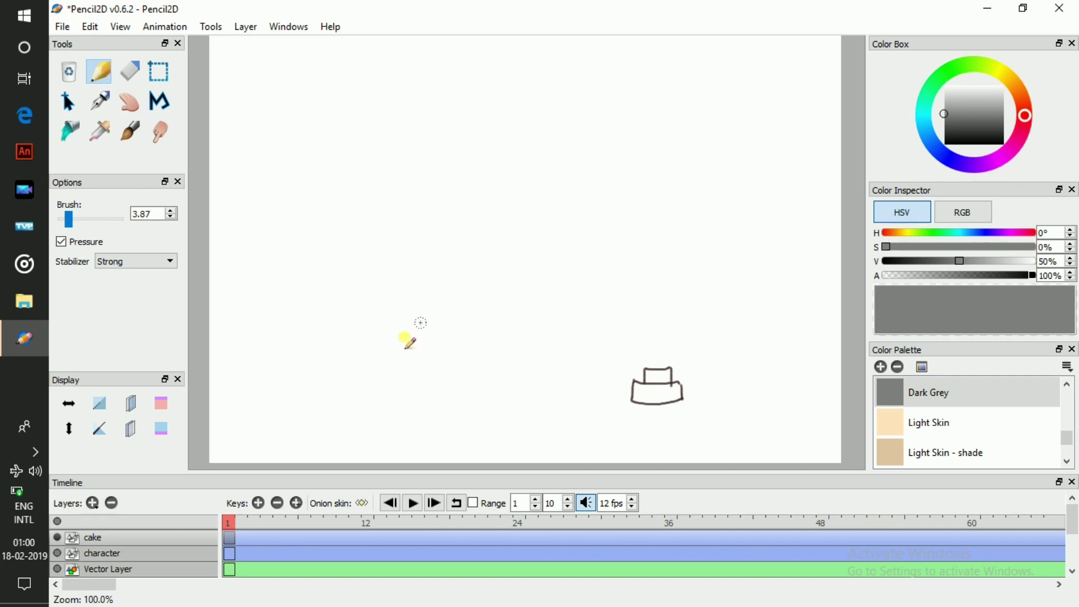
scroll(409, 339, "up", 2)
mouse_move(450, 168)
left_mouse_down()
mouse_move(434, 260)
mouse_move(407, 226)
mouse_move(357, 205)
mouse_move(440, 224)
mouse_move(357, 212)
mouse_move(483, 214)
mouse_move(445, 207)
mouse_move(472, 195)
left_mouse_up()
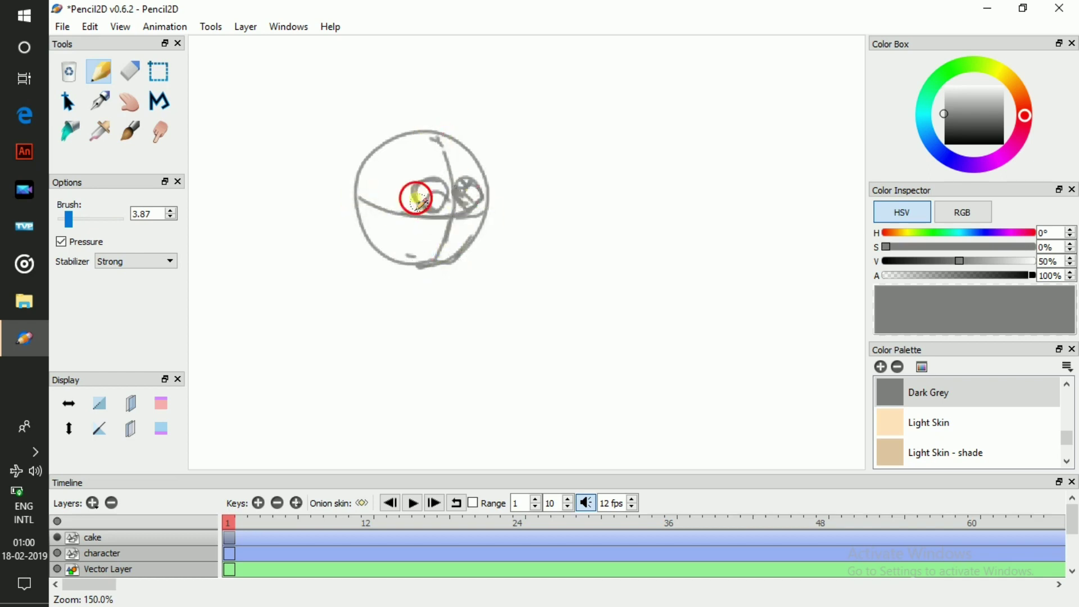
mouse_move(439, 135)
left_mouse_down()
mouse_move(446, 249)
mouse_move(490, 205)
mouse_move(458, 212)
mouse_move(481, 319)
mouse_move(481, 257)
mouse_move(459, 212)
mouse_move(484, 241)
mouse_move(489, 183)
left_mouse_up()
mouse_move(466, 270)
left_mouse_down()
mouse_move(467, 343)
mouse_move(499, 335)
left_mouse_up()
scroll(559, 244, "down", 3)
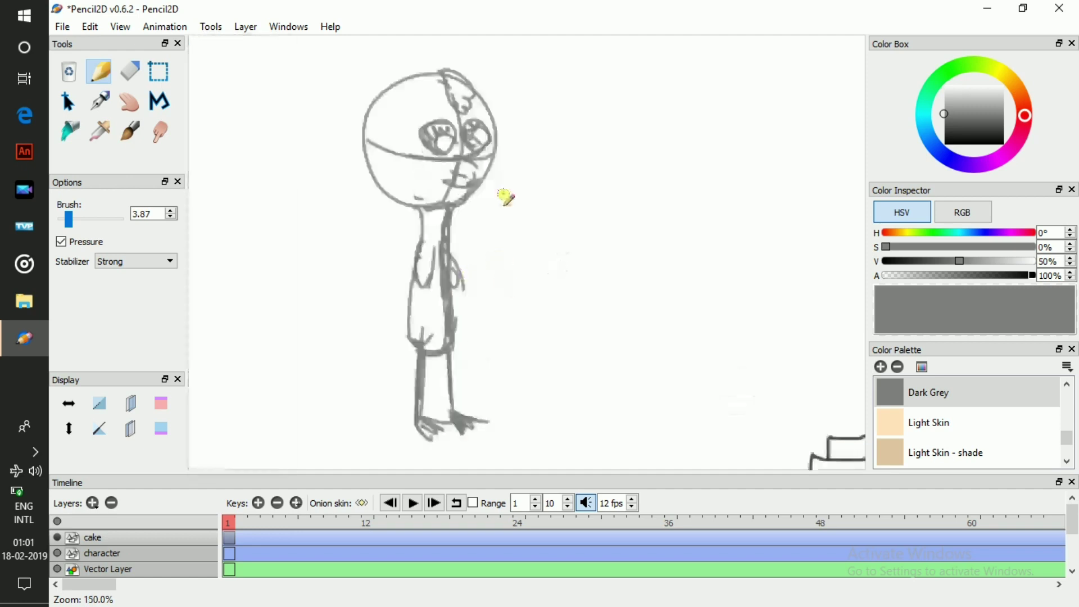
Add a key on the cake layer with onion skin and draw a second head with crossing guidelines
left_click(259, 502)
left_click(131, 403)
scroll(516, 218, "up", 2)
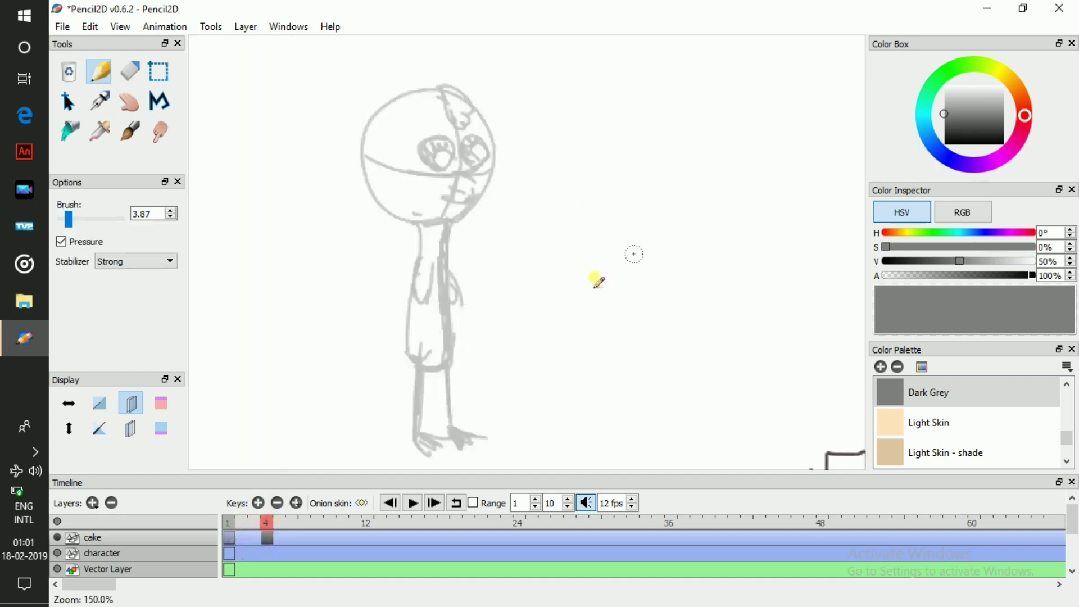
left_click_drag(632, 248, 602, 248)
left_click_drag(639, 145, 632, 242)
mouse_move(568, 195)
left_mouse_down()
mouse_move(682, 230)
mouse_move(631, 217)
mouse_move(631, 187)
mouse_move(631, 205)
mouse_move(665, 216)
left_mouse_up()
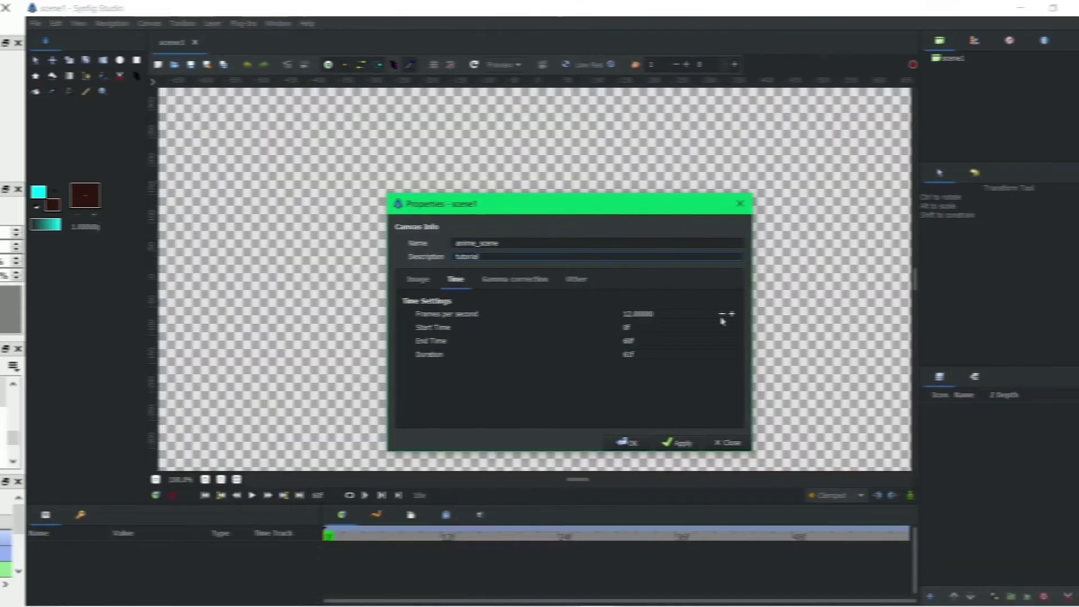
Set the canvas to 10 fps, import the character artwork and make Colored.jpg the active image
type("10")
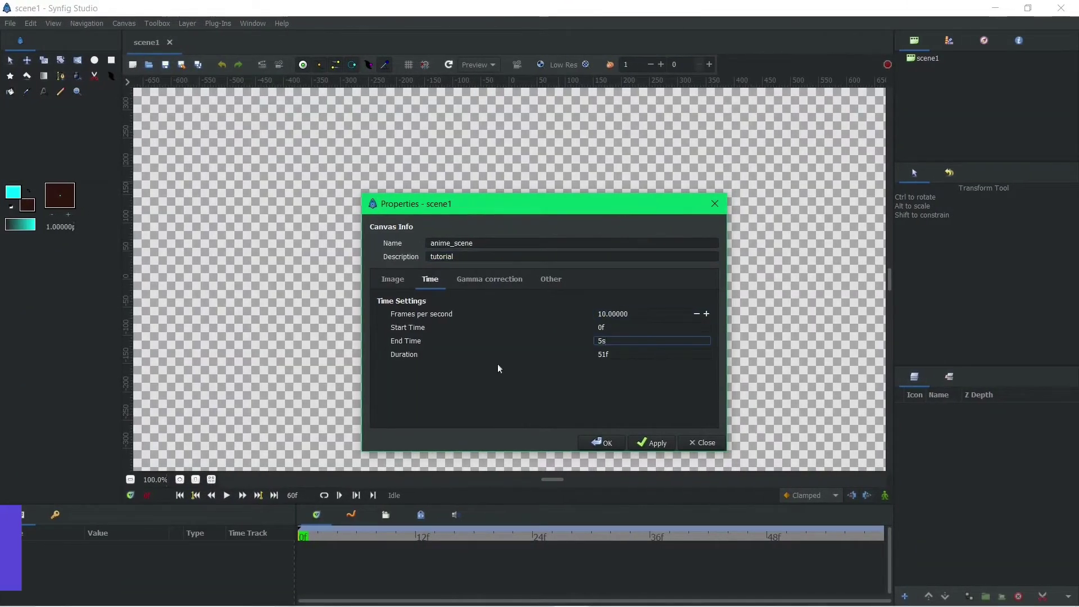
key("Return")
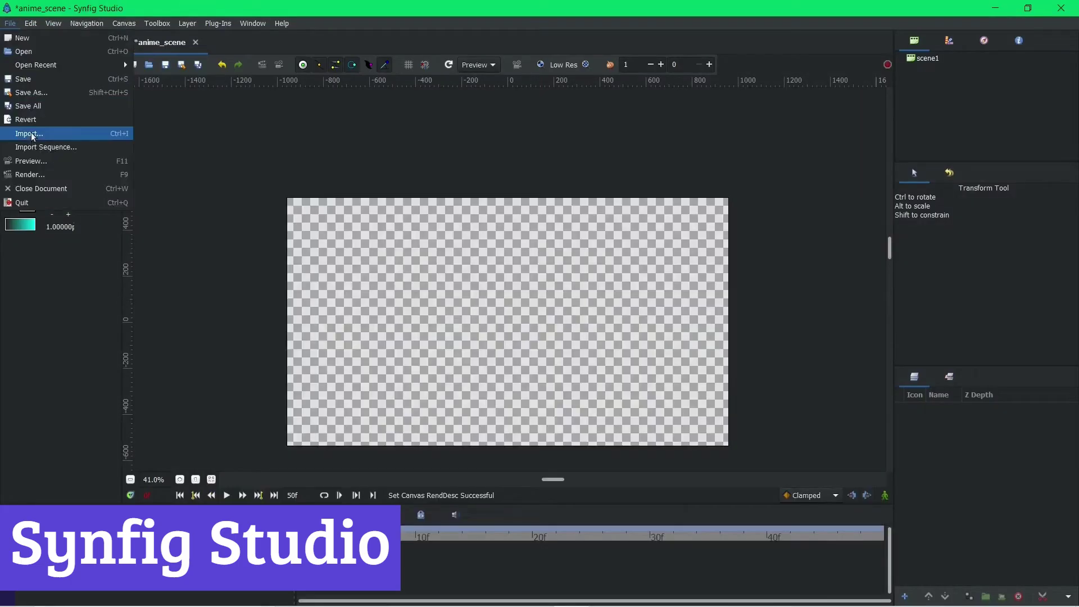
left_click(28, 135)
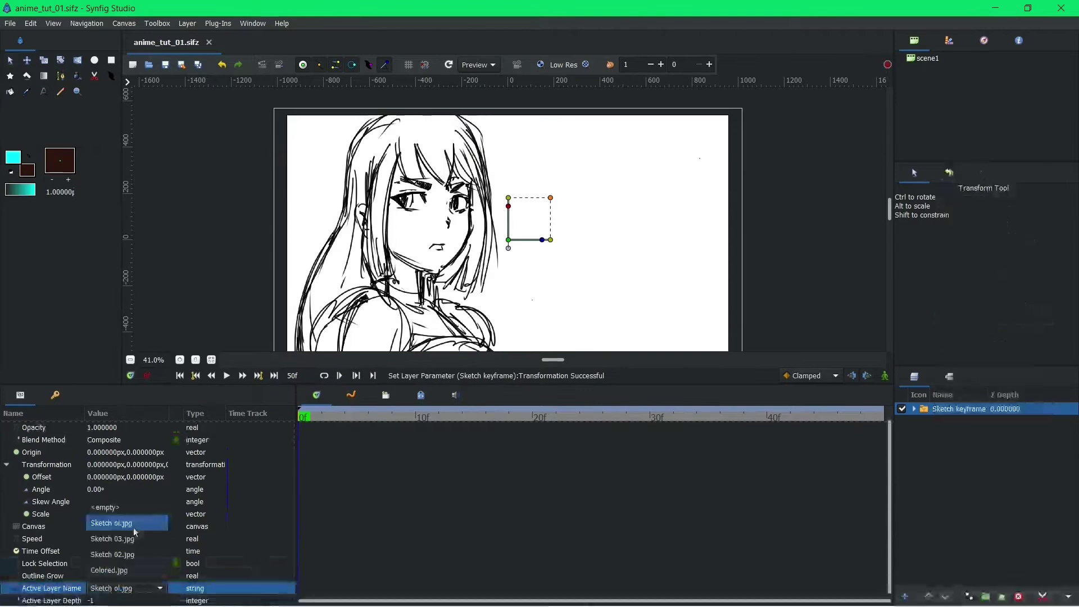
left_click(885, 377)
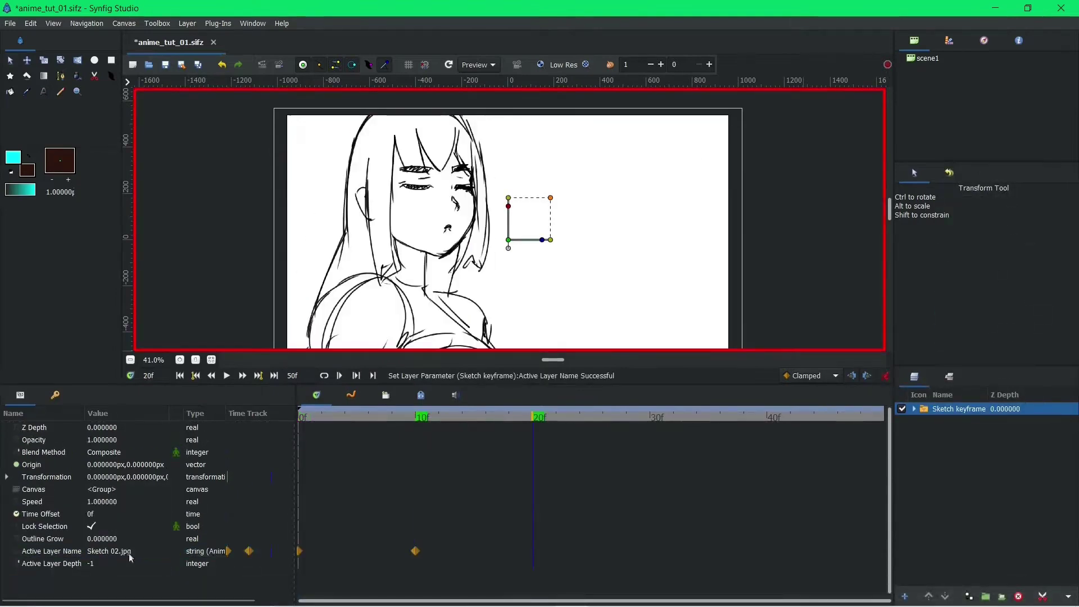
left_click(135, 551)
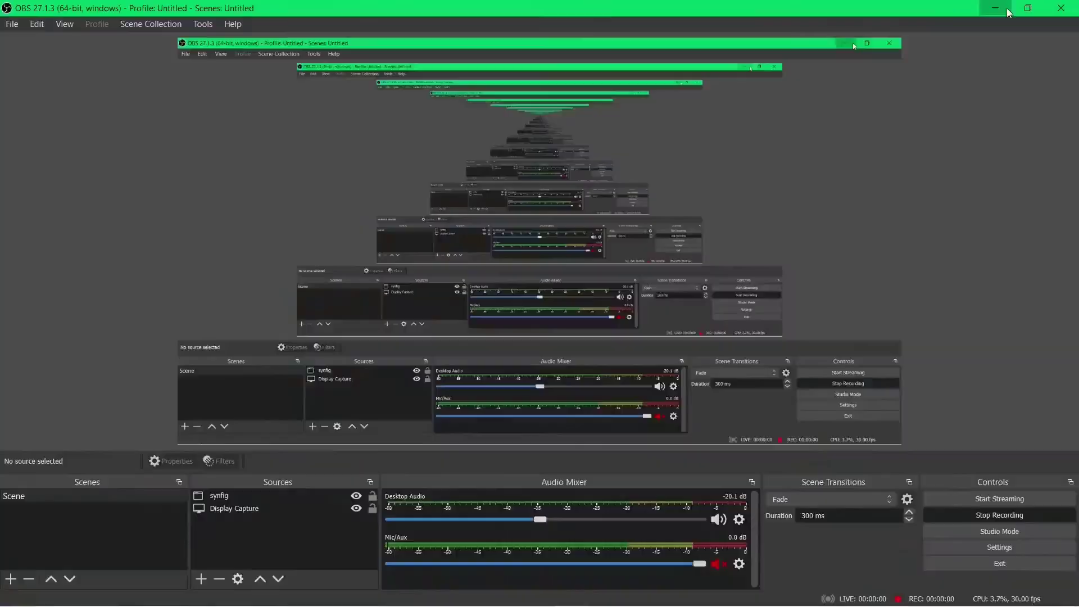
left_click(997, 9)
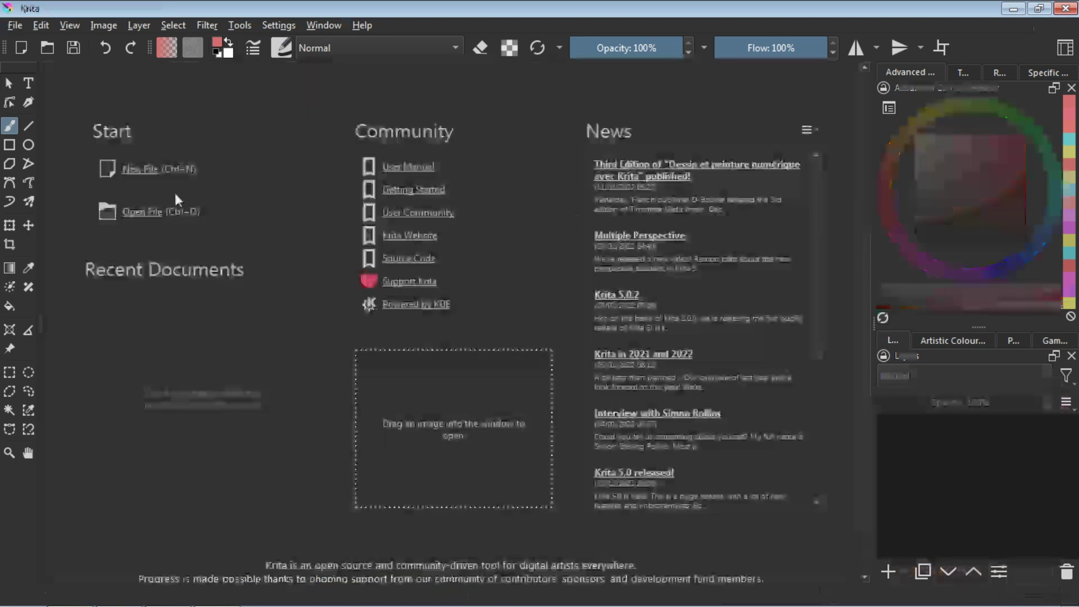
Create a new 1920x1080 document, add a paint layer and stamp the first coloured circle
key("ctrl+n")
key("Return")
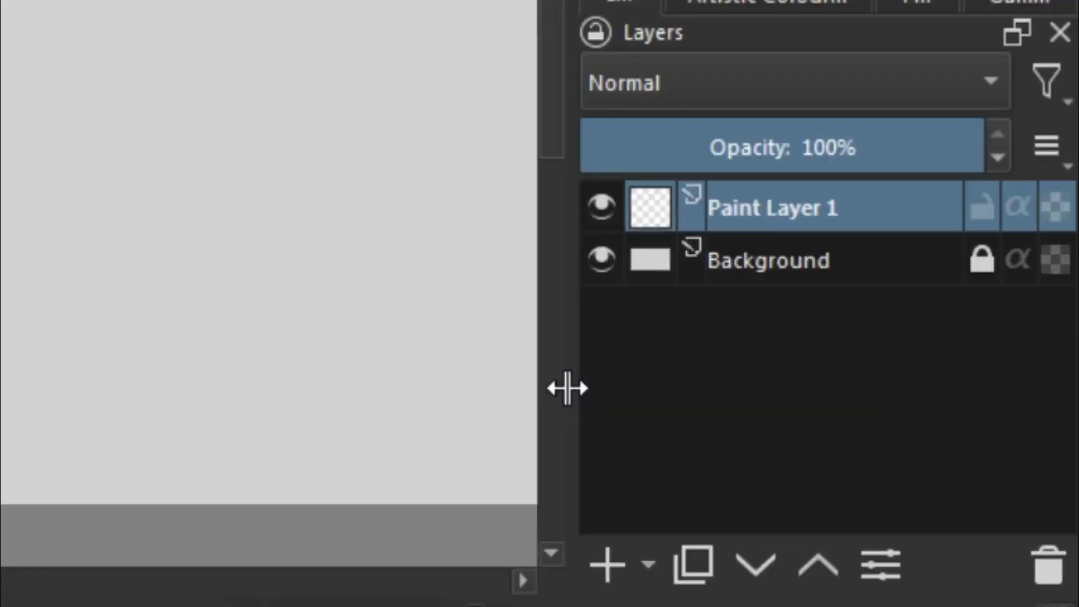
left_click(607, 565)
left_click(561, 285)
left_click(888, 571)
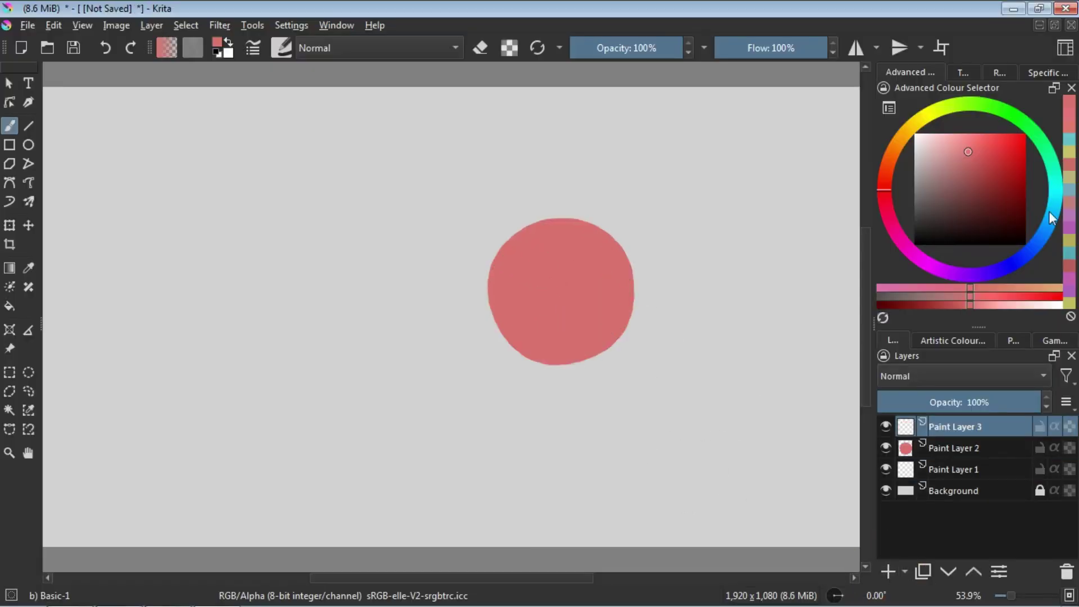
Add Paint Layers up to 6, stamping another circle, a purple circle and a blue circle
left_click(487, 284)
left_click(888, 572)
left_click(410, 280)
left_click(888, 572)
left_click(949, 273)
left_click(335, 279)
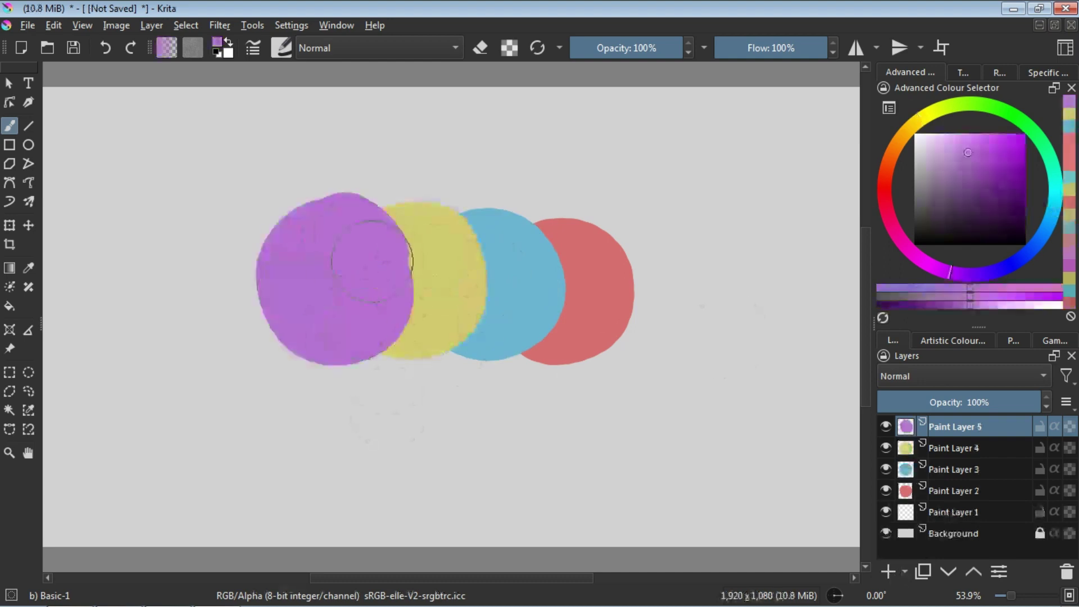
left_click(905, 573)
left_click(934, 355)
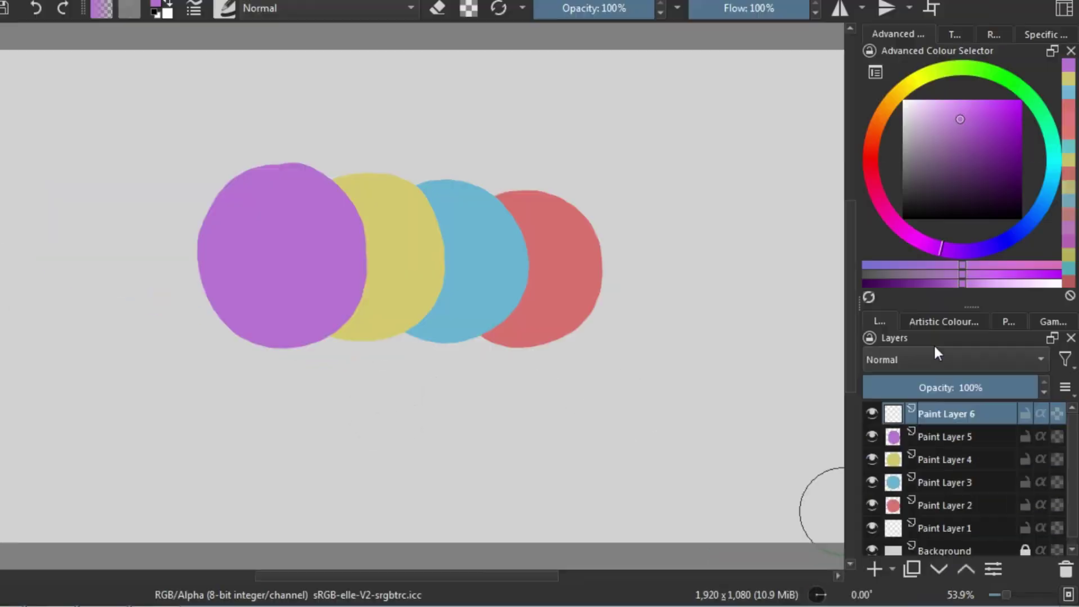
left_click(1020, 258)
left_click(681, 289)
Move the yellow circle's layer above the purple one and try lowering Paint Layer 3's opacity, then undo
left_click(948, 572)
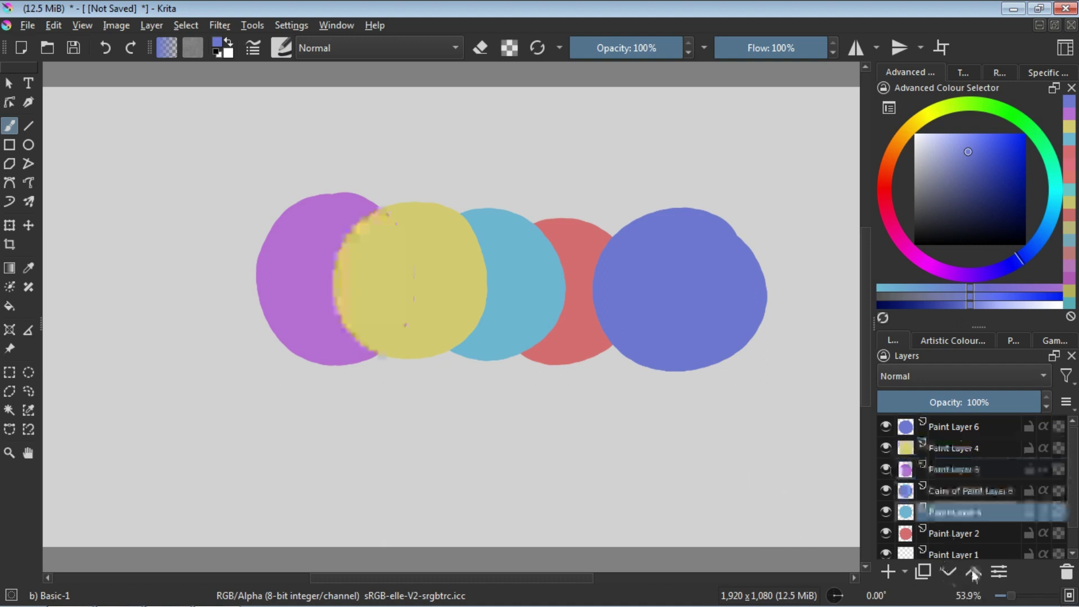
left_click(995, 572)
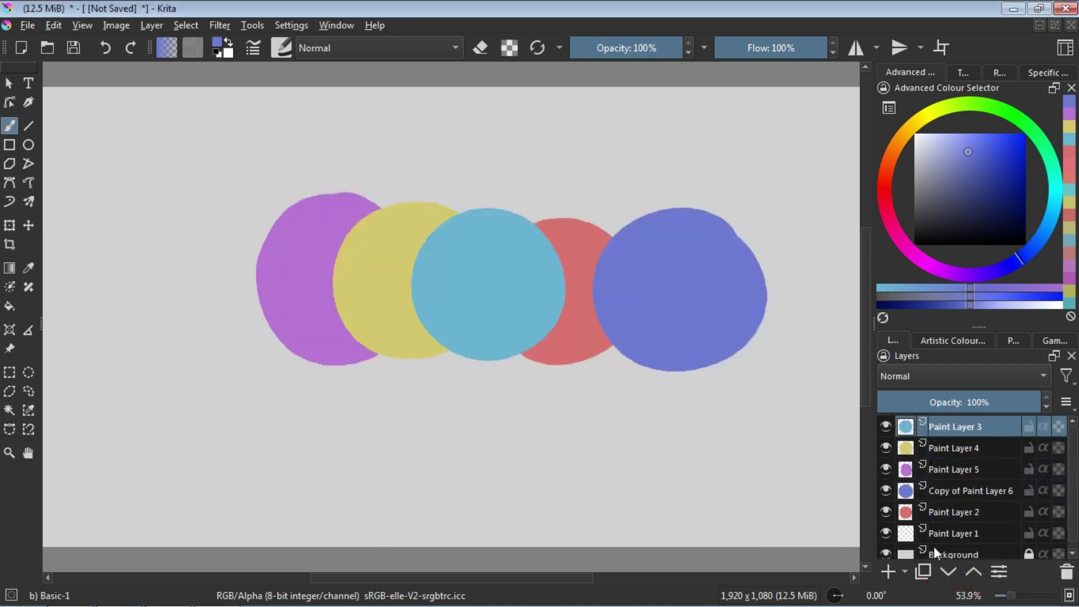
left_click(1067, 572)
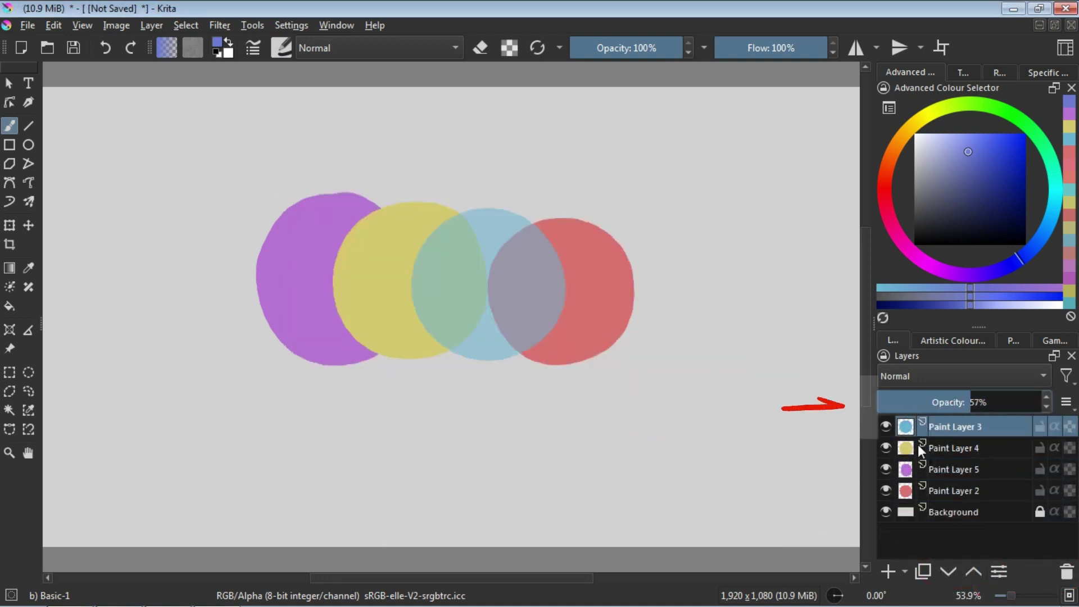
key("ctrl+z")
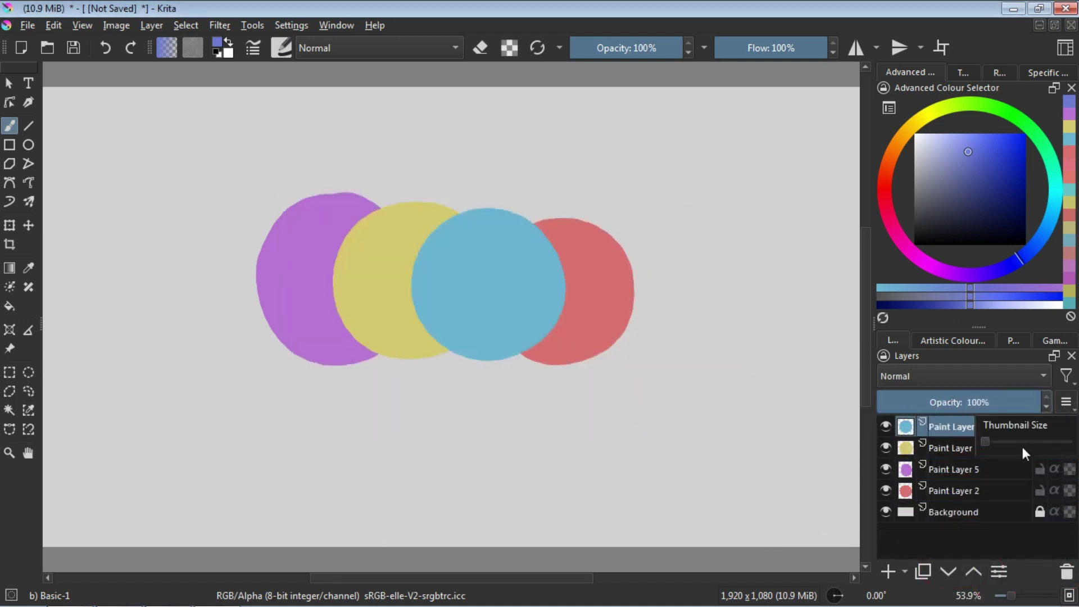
Change the blue layer's blend mode and group Paint Layers 4, 5 and 2 into Group 6
left_click(975, 376)
left_click(972, 383)
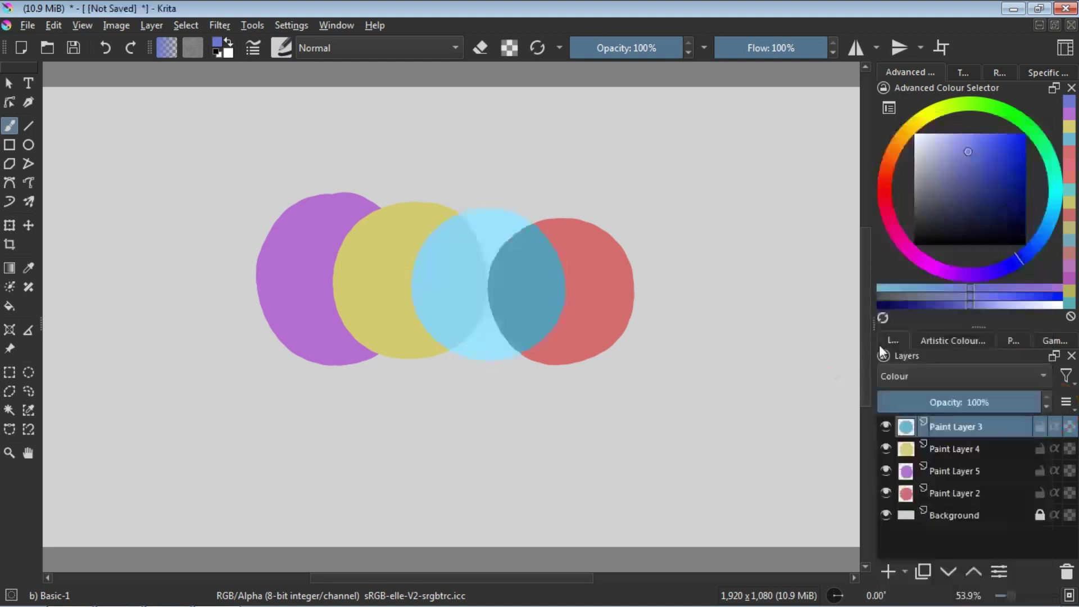
scroll(959, 380, "up", 3)
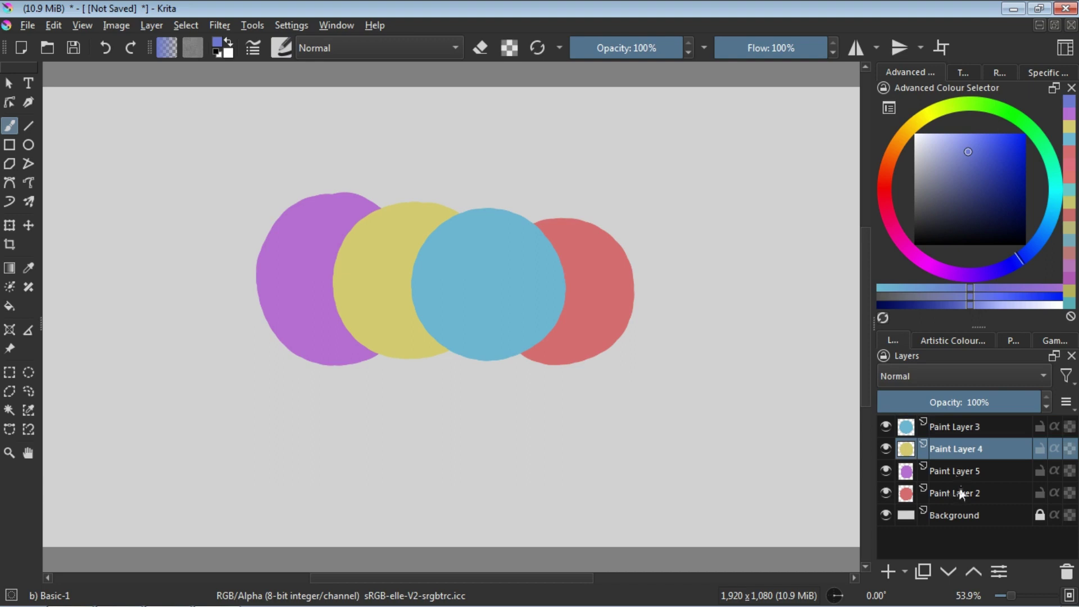
key("ctrl+g")
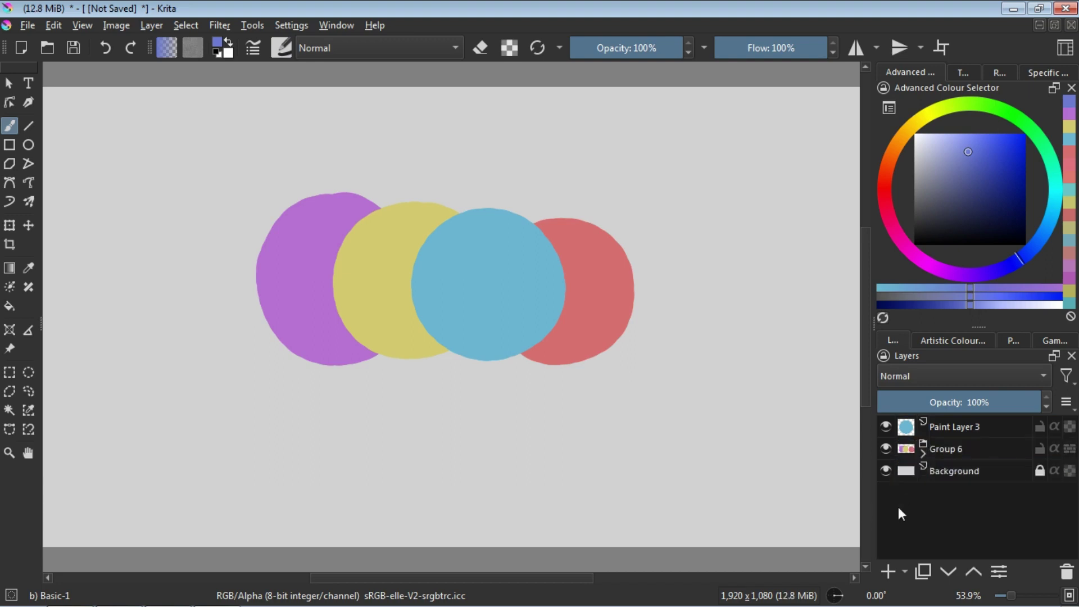
left_click(923, 453)
Hide the red circle's layer and leave the Background layer hidden
left_click(886, 511)
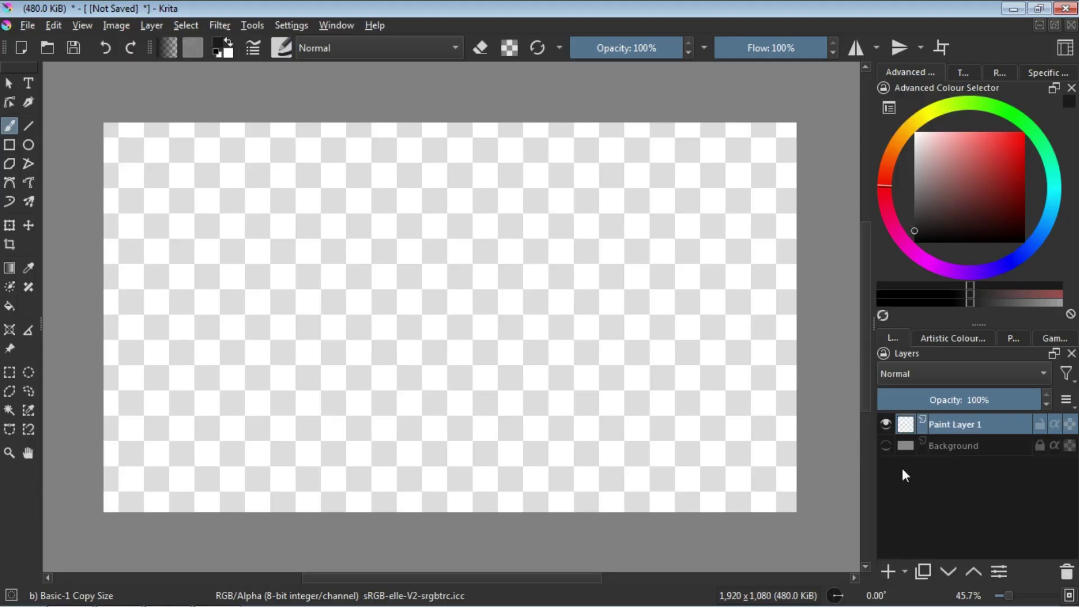
left_click(885, 445)
left_click(887, 446)
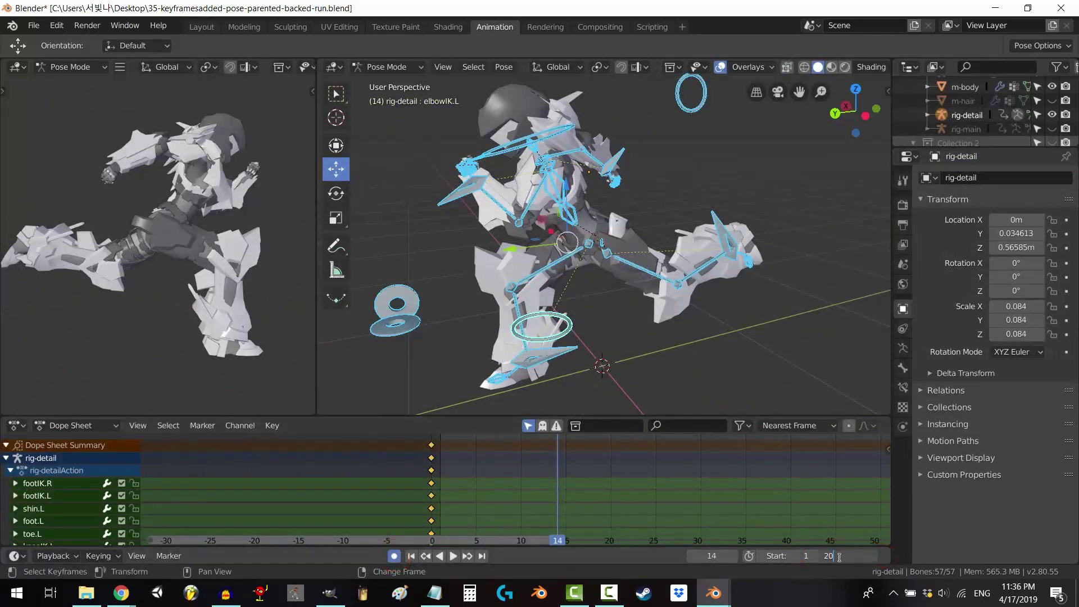
Set the end frame to 20 and key LocRotScale for the rig's bones at frame 0
key("Return")
key("space")
key("space")
scroll(592, 291, "down", 3)
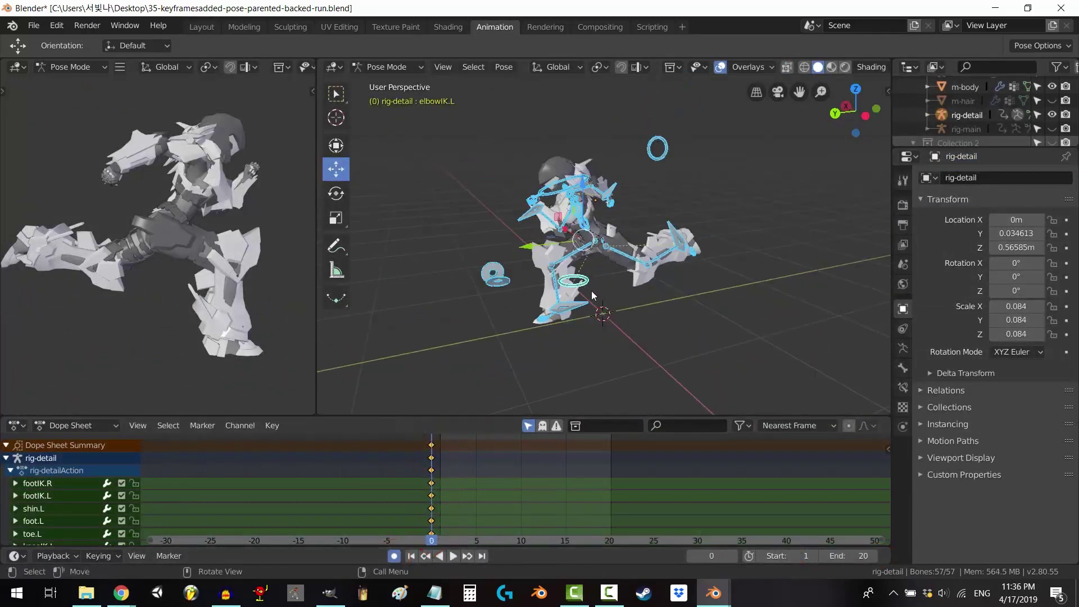
key("i")
left_click(556, 368)
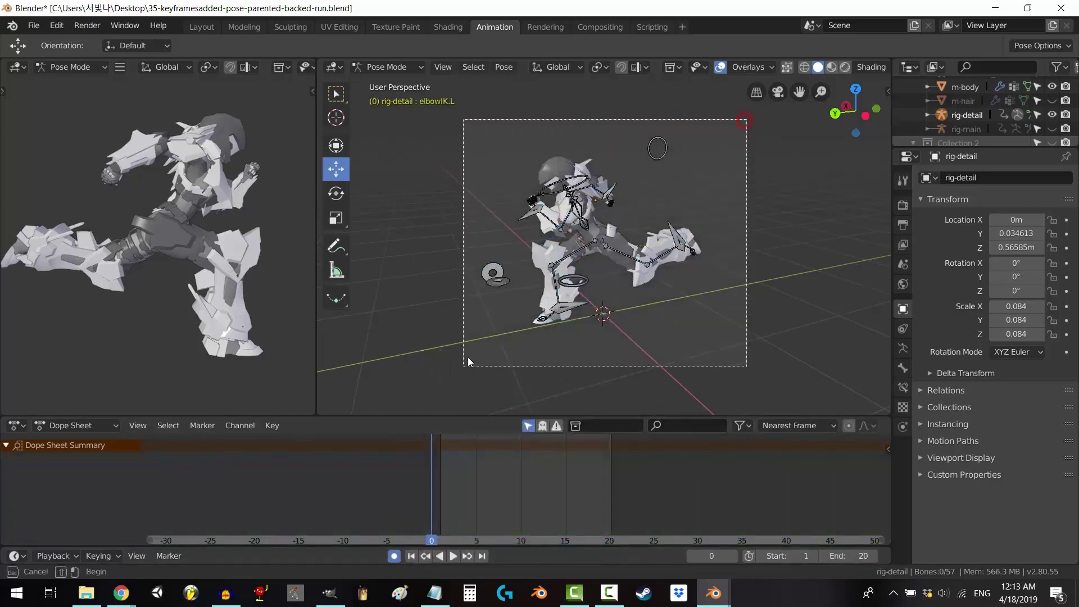
Copy the pose and paste it as a key at frame 20
key("ctrl+c")
key("space")
key("ctrl+v")
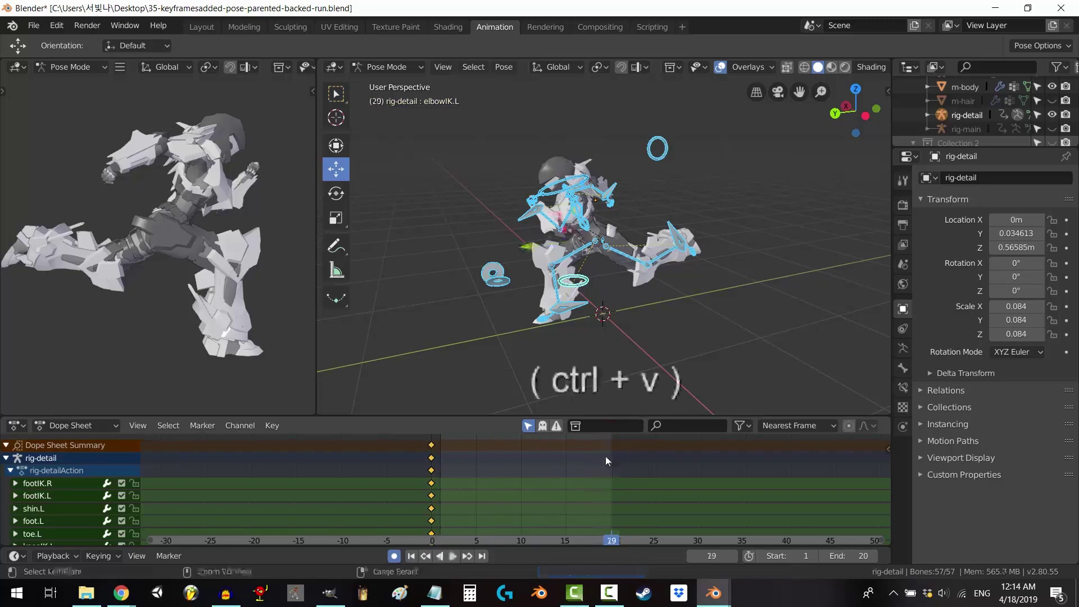
key("space")
scroll(594, 204, "up", 5)
scroll(761, 240, "down", 4)
Paste the frame-20 pose mirrored at frame 10, key all bones, and paste it near frame 8
key("ctrl+c")
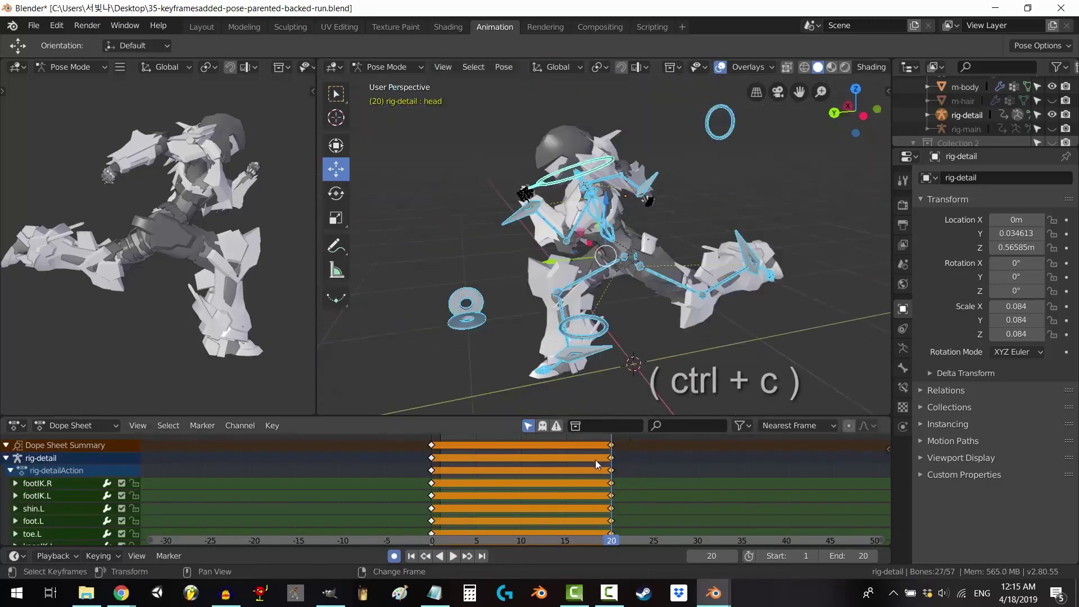
right_click(522, 469)
key("shift+ctrl+v")
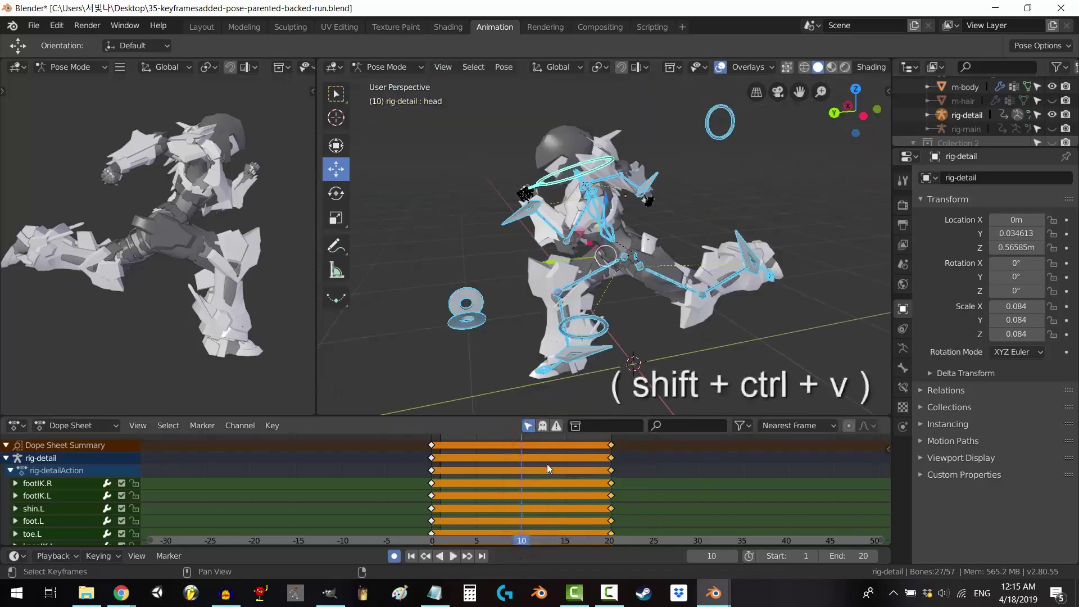
scroll(582, 294, "down", 2)
key("b")
left_click_drag(475, 121, 757, 352)
key("i")
left_click(737, 352)
key("ctrl+c")
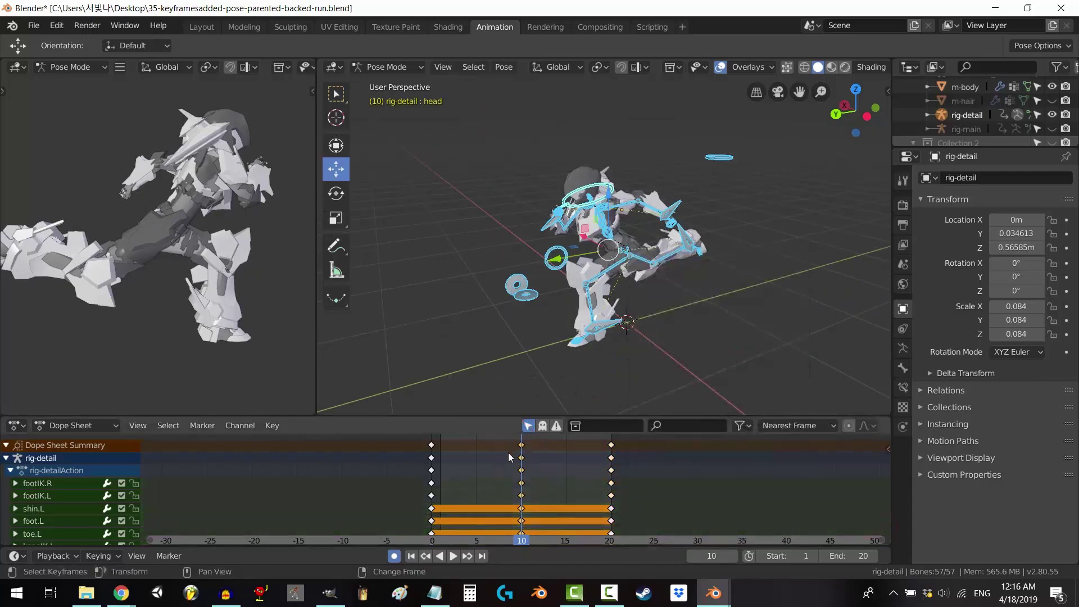
key("space")
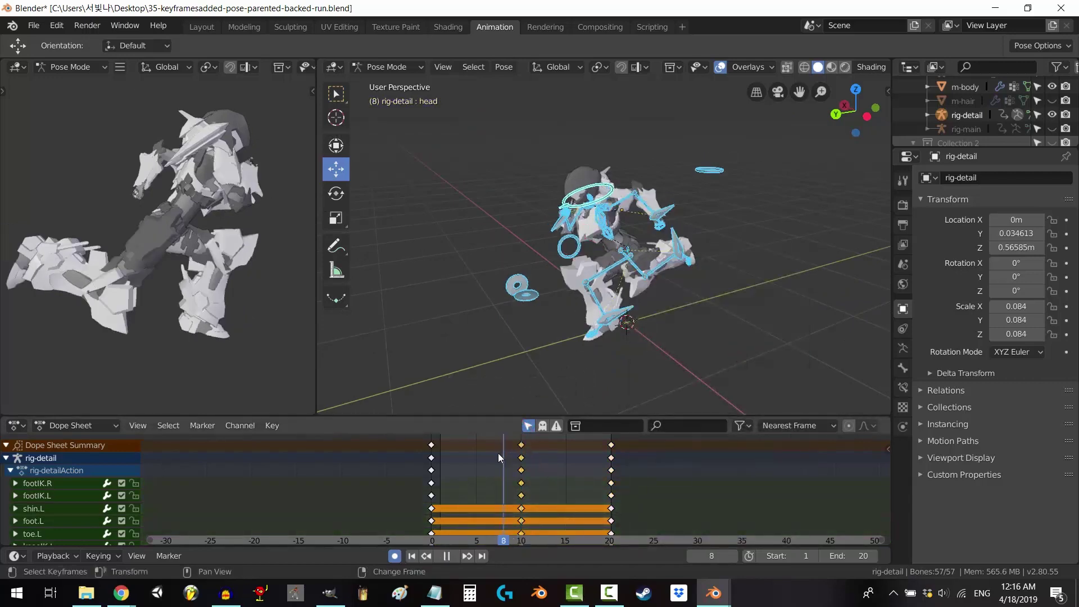
key("ctrl+v")
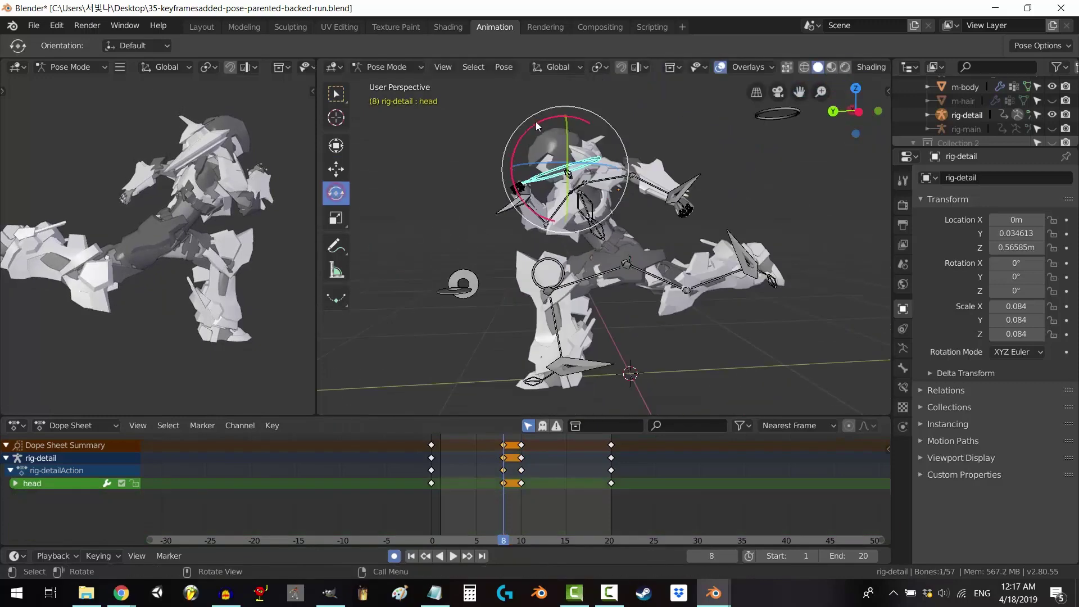
Tweak the head and left foot, then keyframe location, rotation and scale for all bones at frame 5
left_click_drag(541, 114, 535, 117)
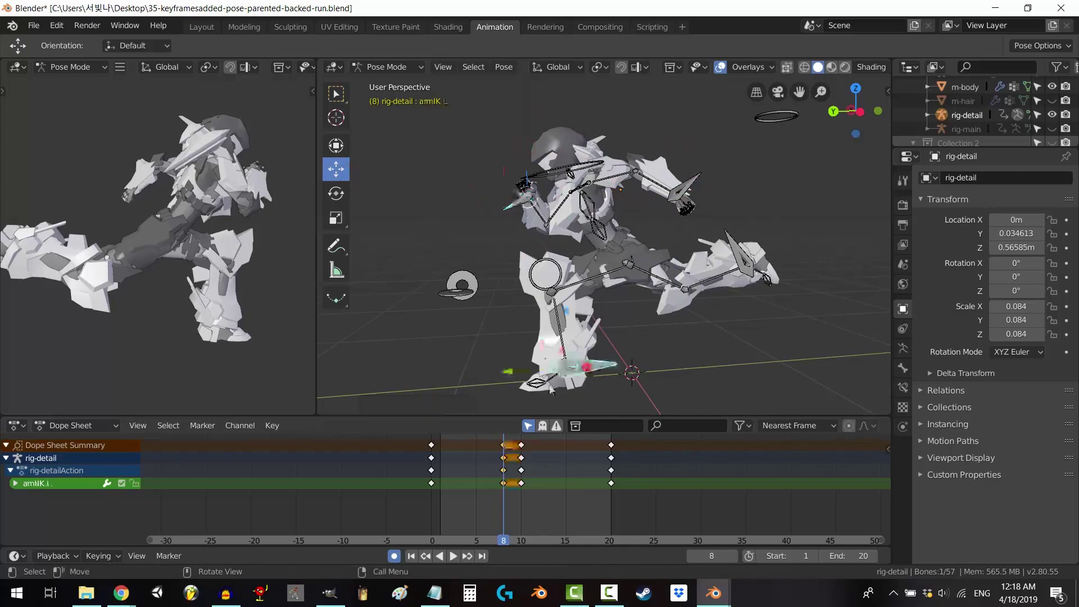
left_click_drag(541, 389, 534, 381)
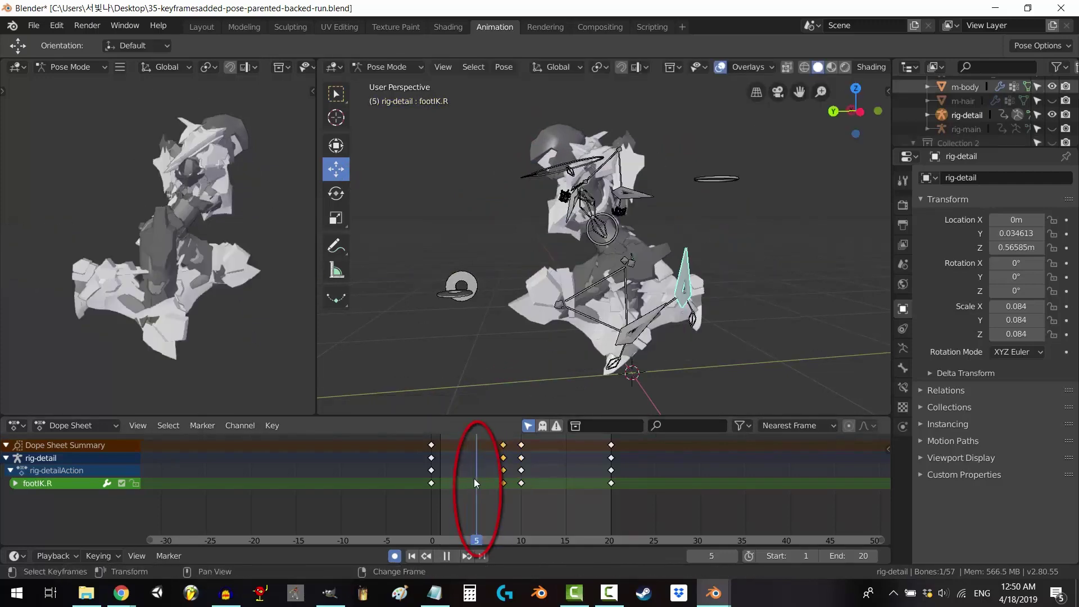
key("space")
left_click_drag(459, 108, 766, 370)
key("i")
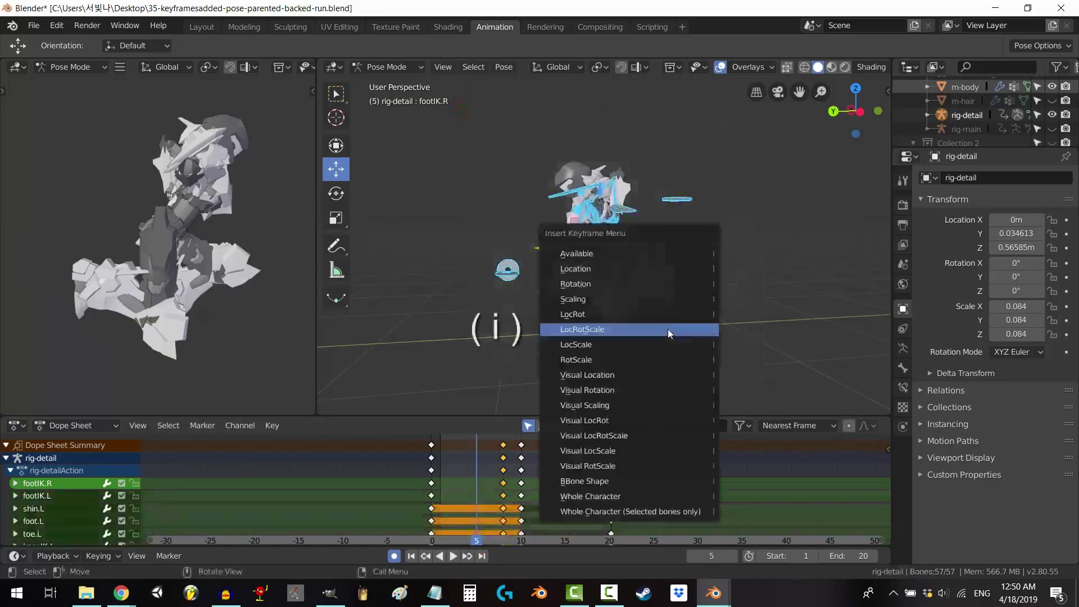
left_click(667, 329)
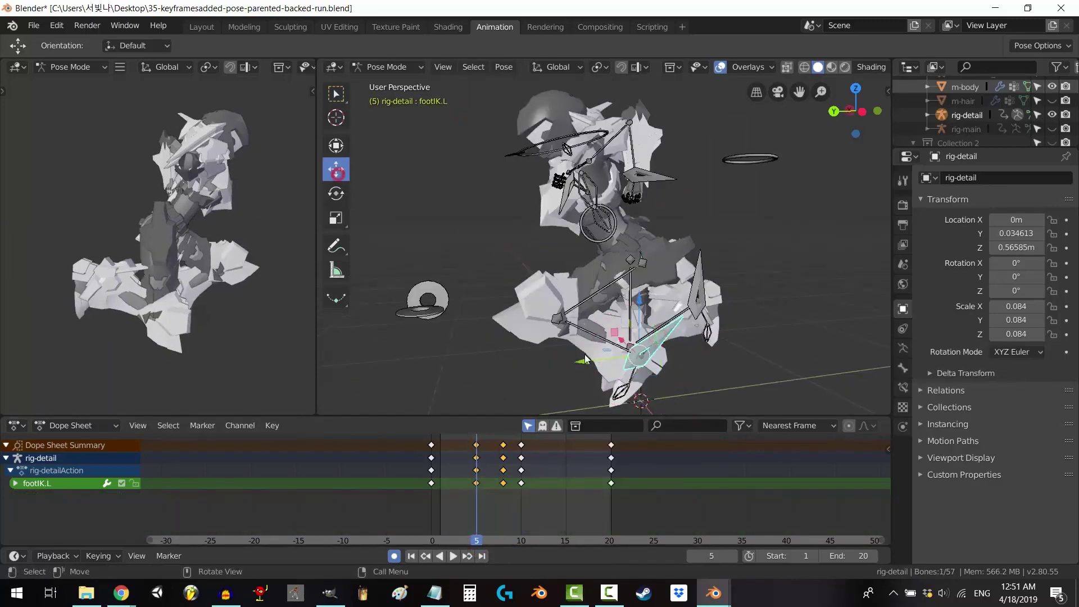
Shift the body, then move footIK.L and rotate it about 12 degrees
key("g")
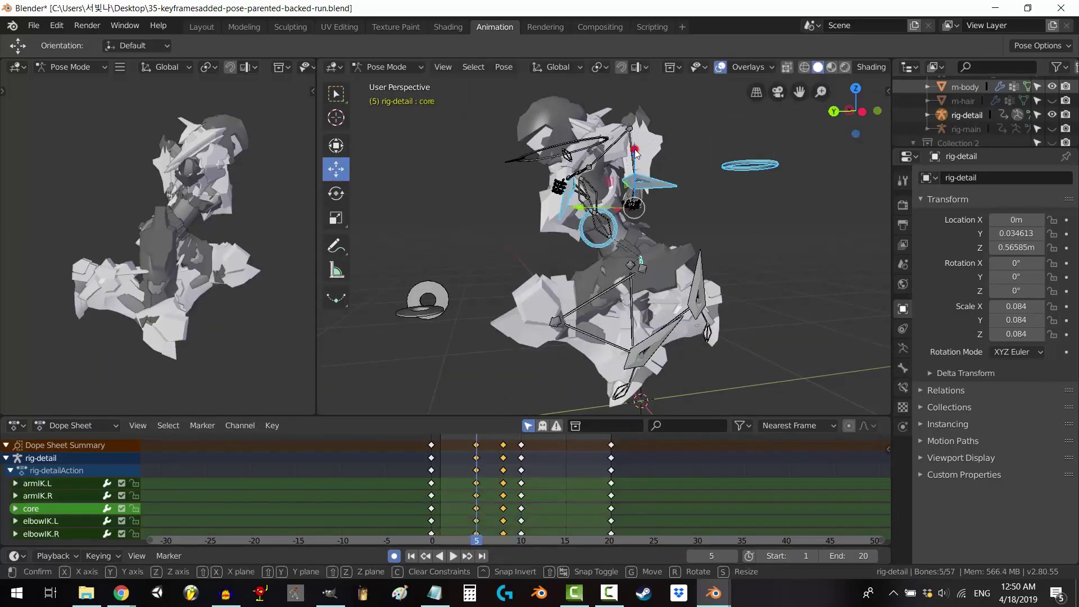
key("g")
left_click(600, 159)
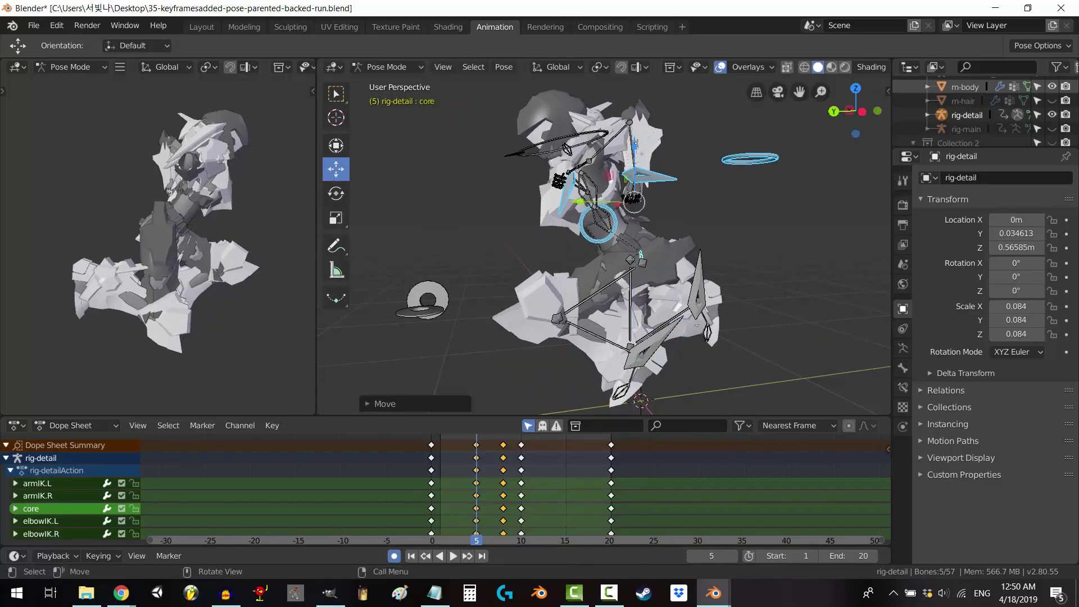
left_click(526, 158)
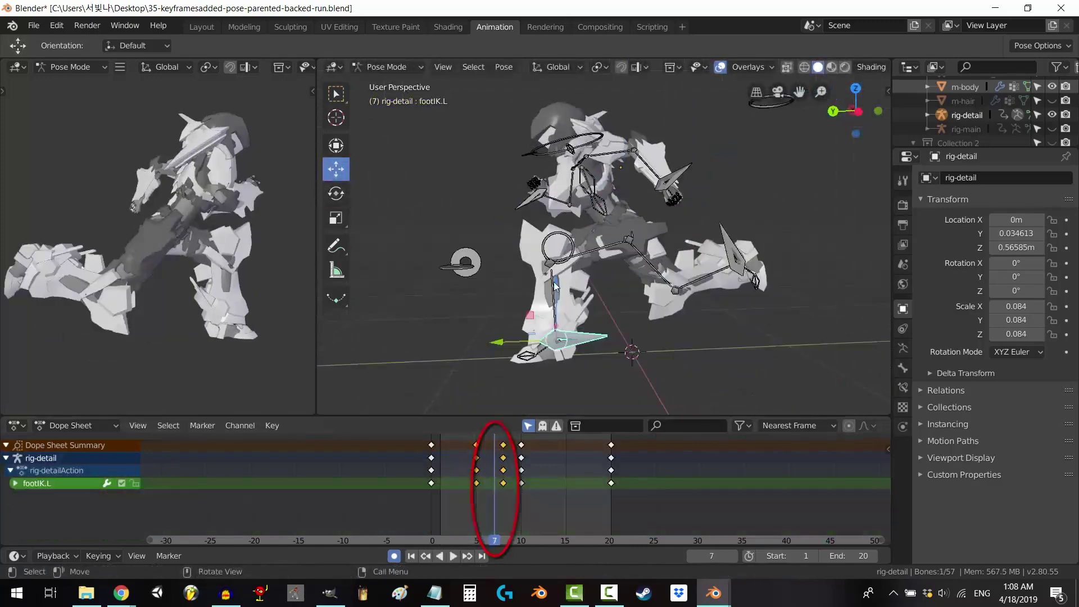
key("g")
left_click(454, 299)
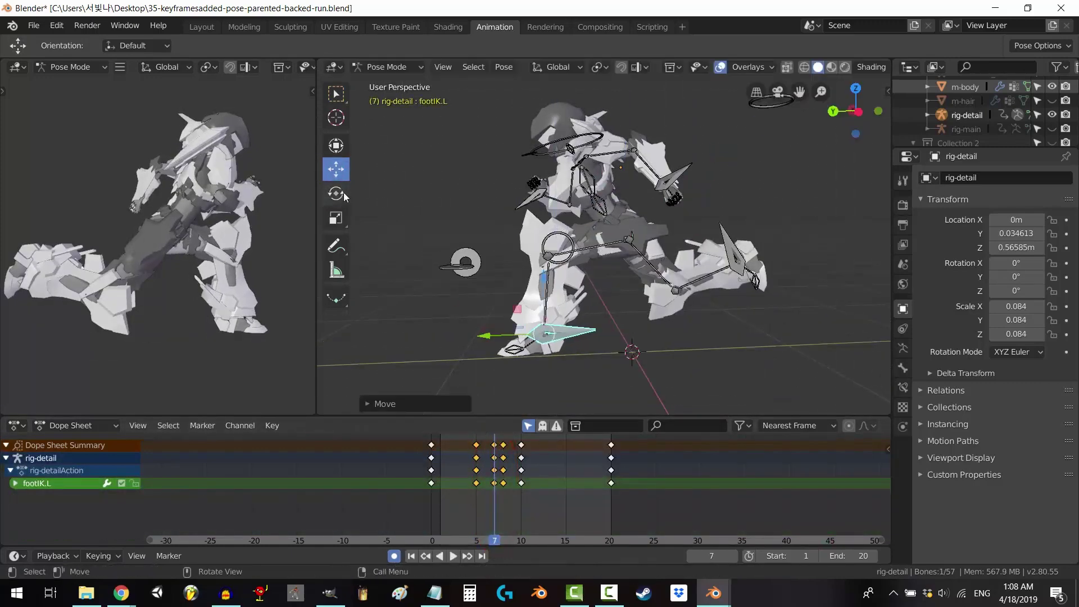
left_click_drag(513, 298, 529, 286)
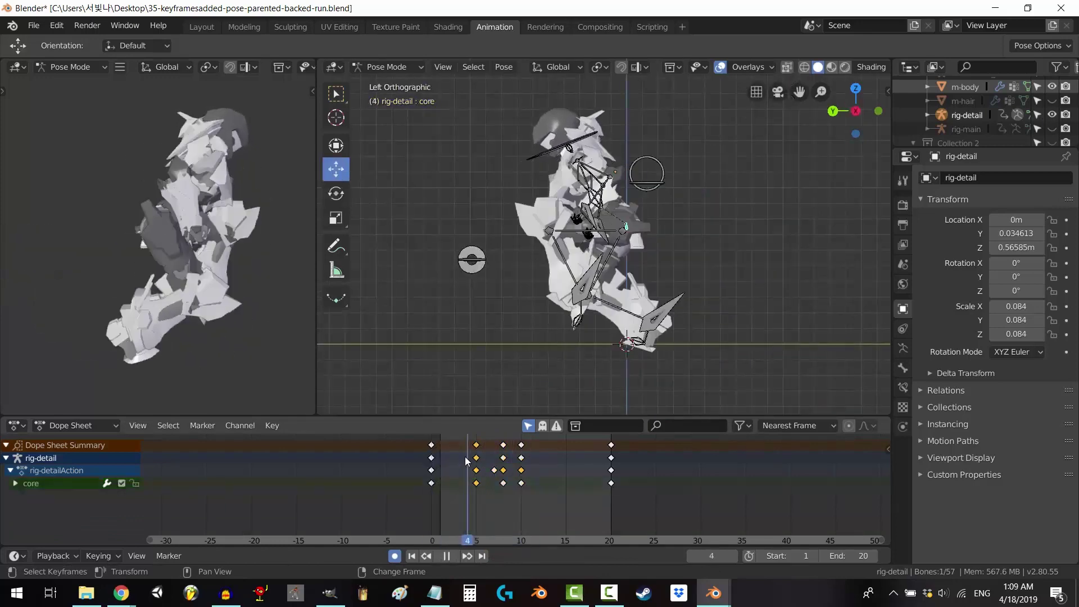
Keyframe footIK.R at frame 3, then box-select the leg and foot bones and copy their pose
left_click(619, 328)
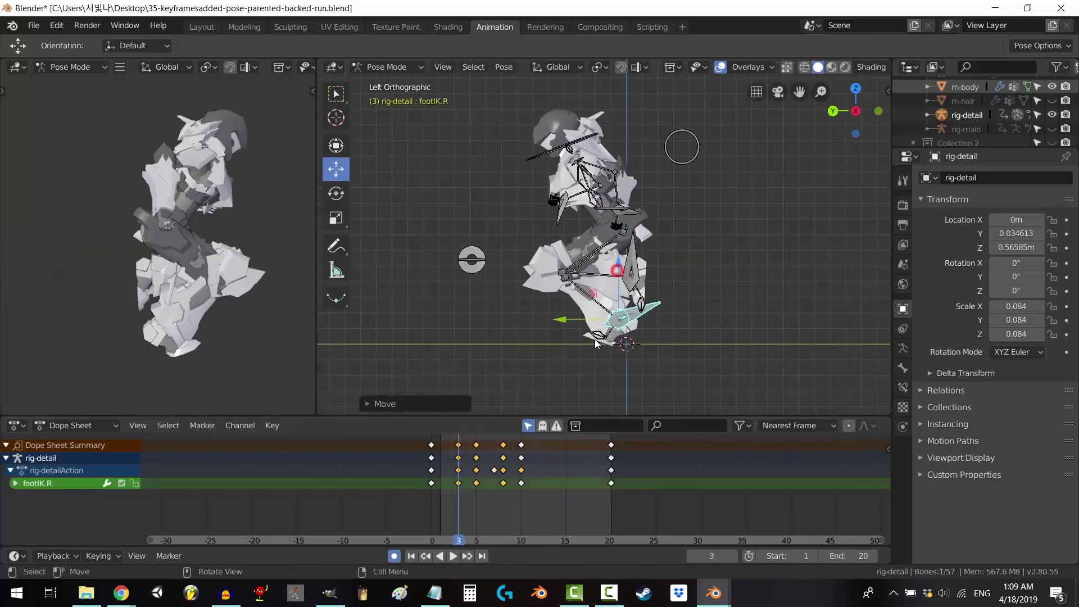
key("i")
key("space")
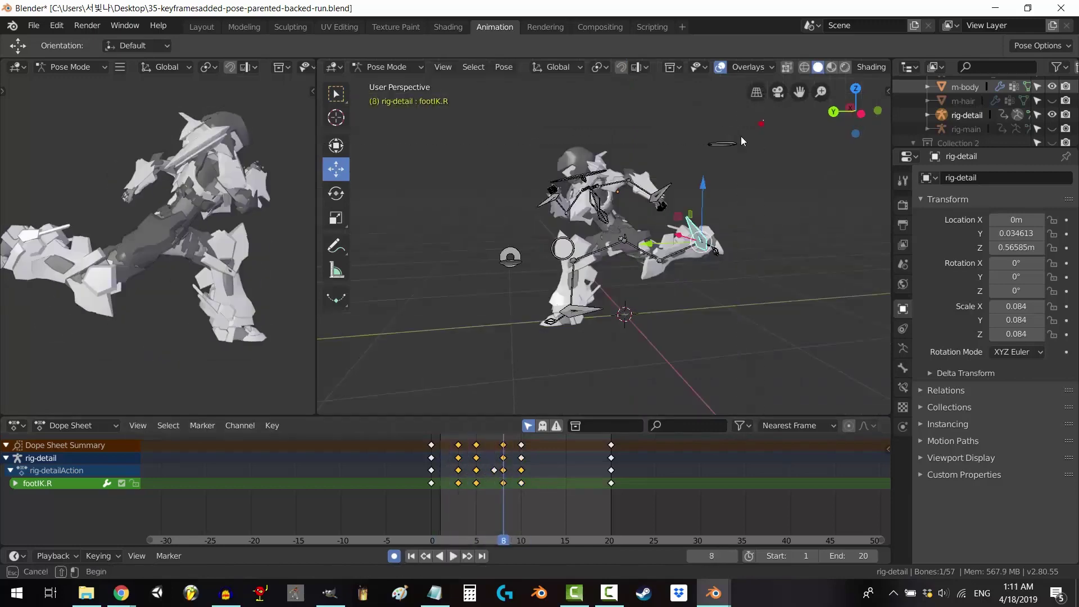
left_click_drag(793, 97, 492, 349)
key("KP_Decimal")
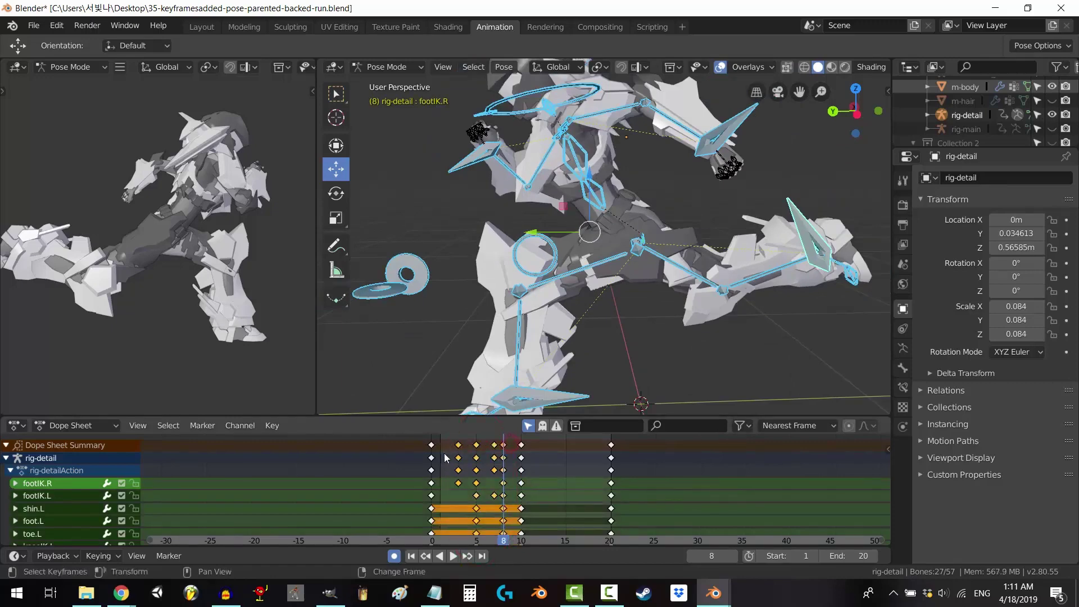
Paste the copied leg pose mirrored at frame 14 and play back the run cycle
left_click_drag(460, 498, 553, 459)
key("shift+ctrl+v")
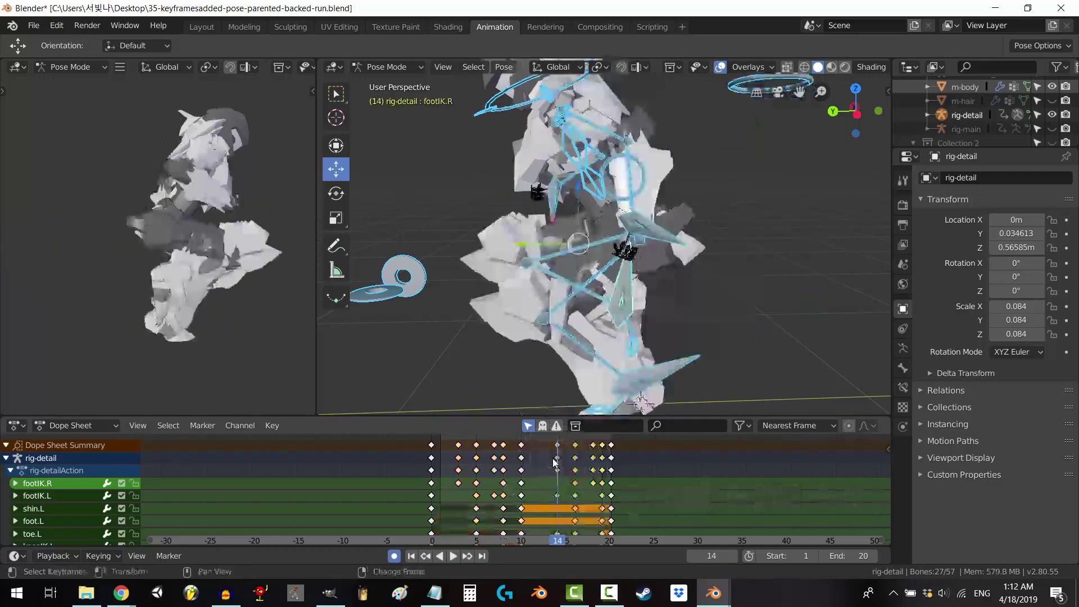
key("space")
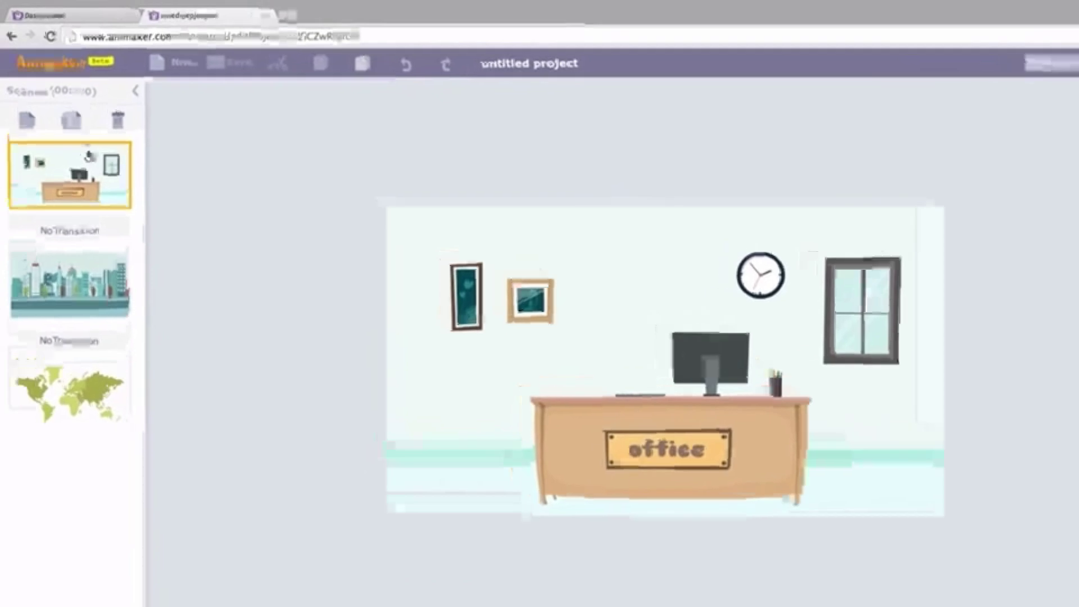
Add a blank scene after the city and world-map scenes, then duplicate the world-map scene
left_click(56, 231)
left_click(56, 318)
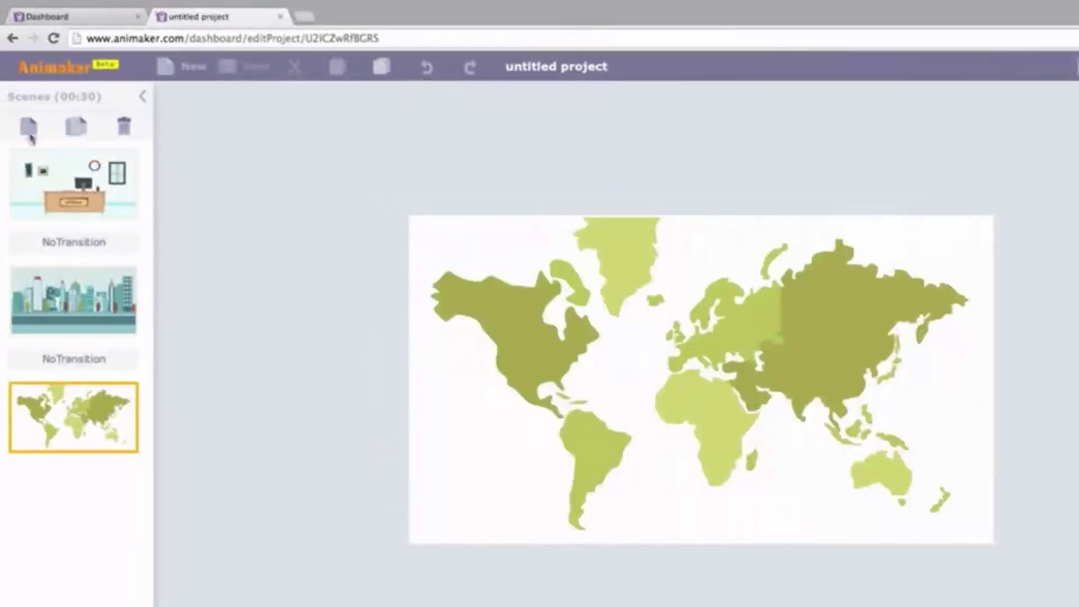
left_click(30, 128)
left_click(79, 417)
left_click(76, 126)
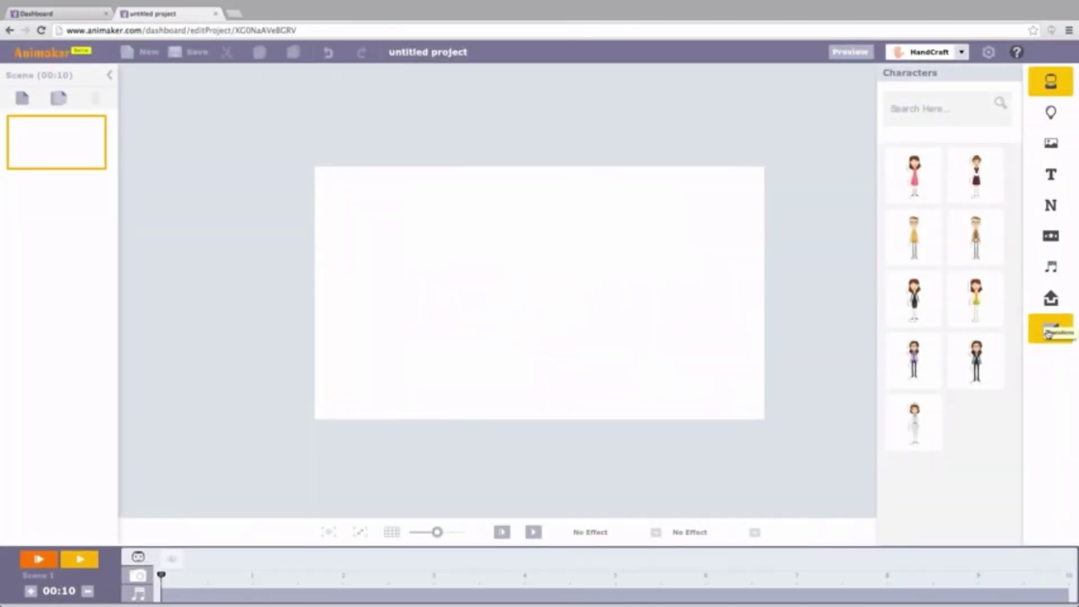
Switch the project to 2D style and browse the background, text bubble, props, effects, music and transition libraries
left_click(961, 53)
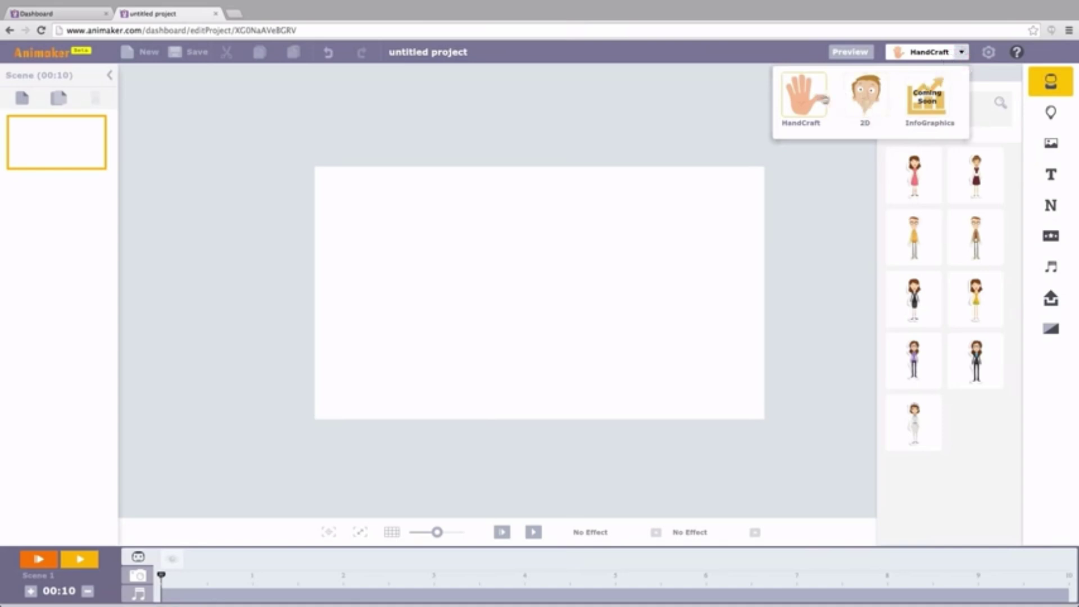
left_click(865, 96)
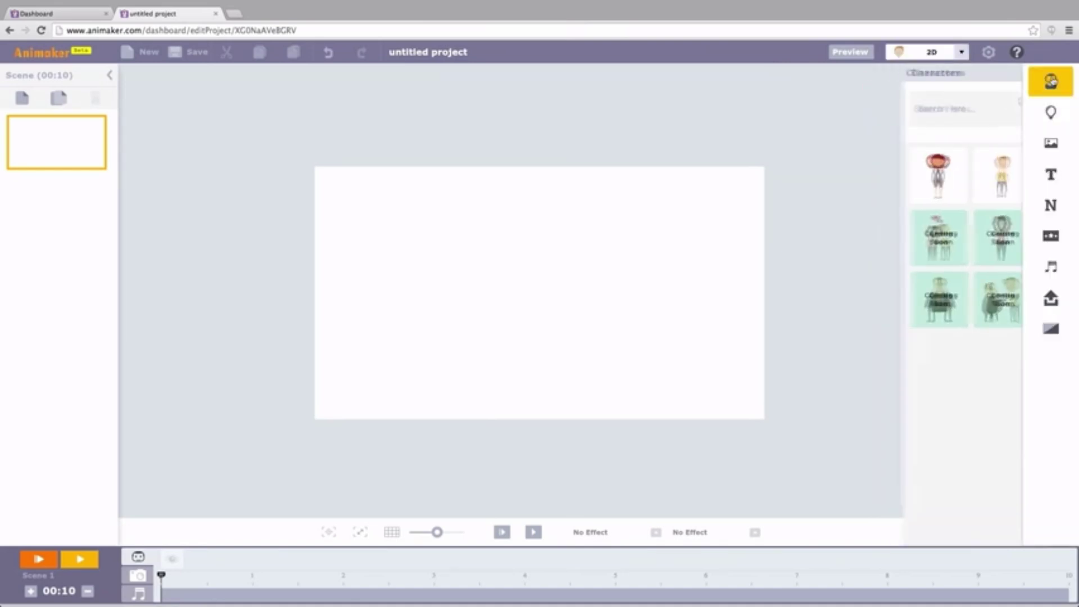
left_click(1051, 113)
left_click(1051, 143)
left_click(1055, 179)
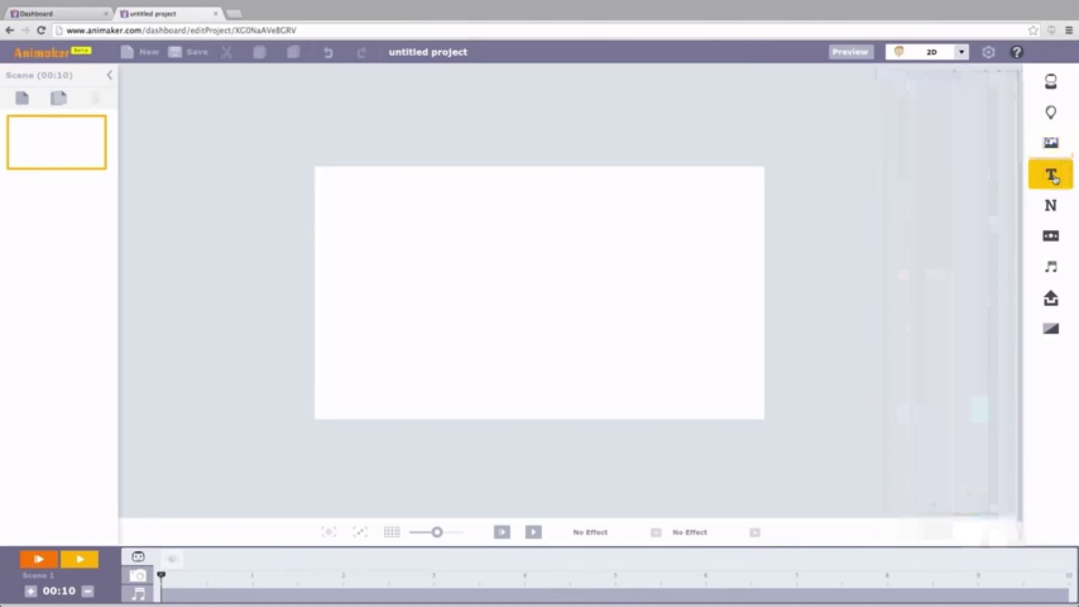
left_click(1051, 206)
left_click(1045, 236)
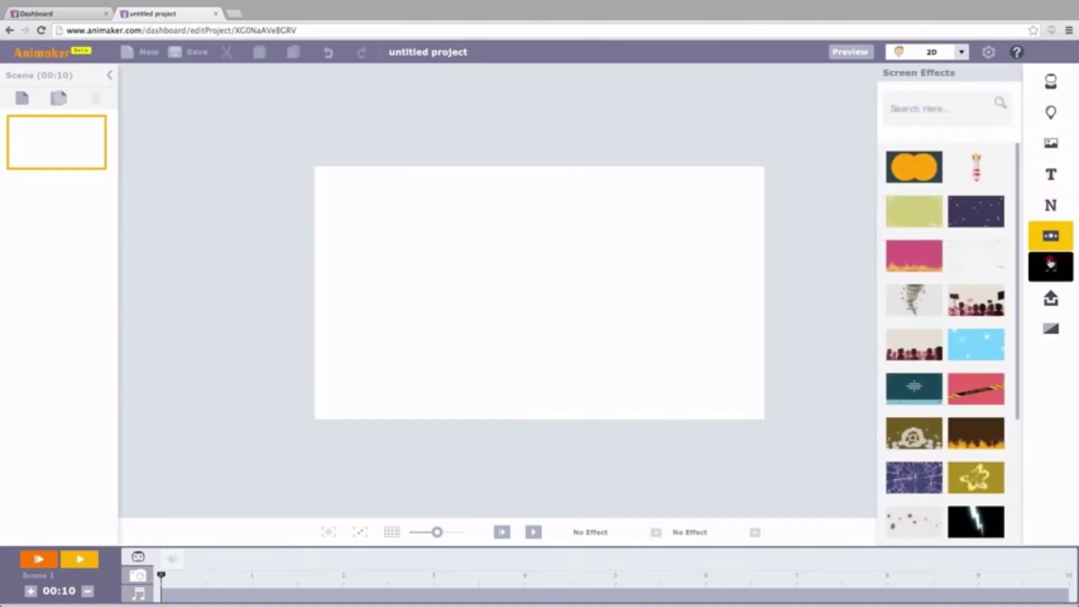
left_click(1051, 267)
left_click(1050, 329)
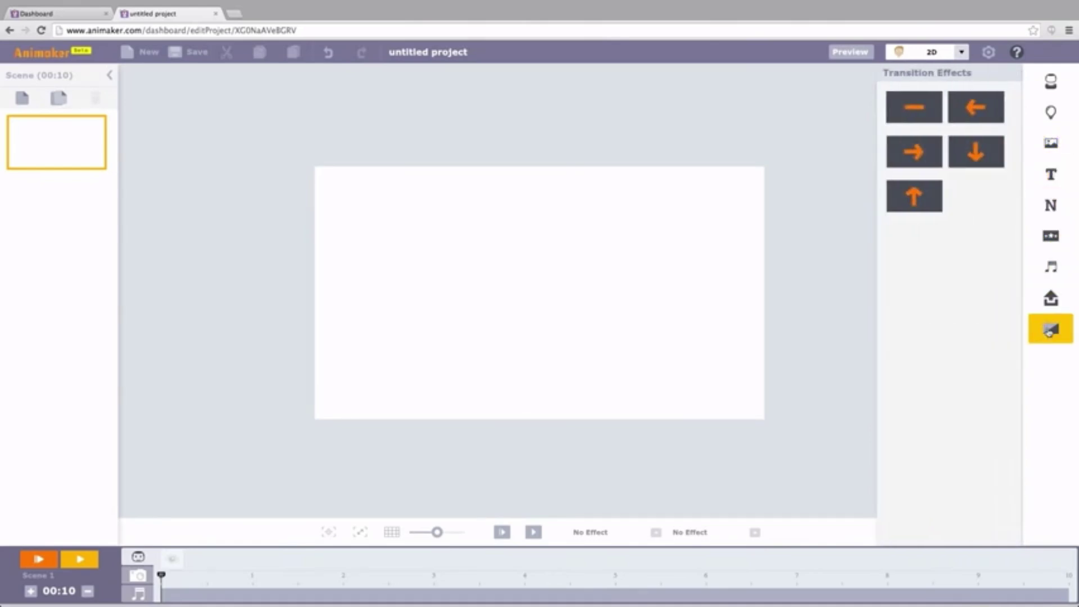
left_click(1051, 112)
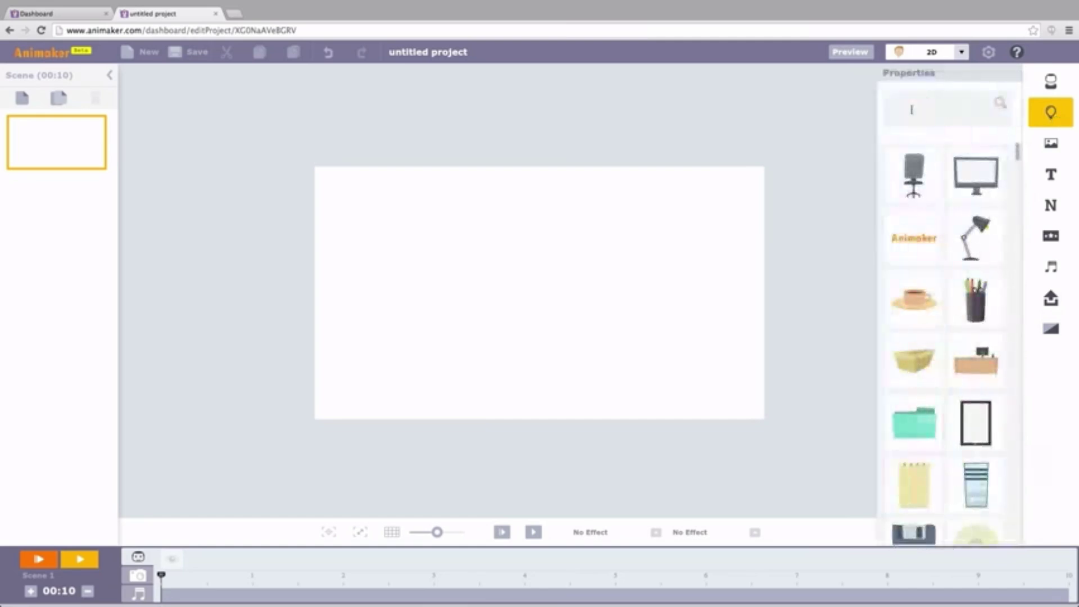
key("Return")
left_click(1001, 103)
Add the woman character, trying Waving her Hand and hand-on-hip poses and Confused, Shocking, Angry expressions
left_click(1051, 81)
left_click(913, 177)
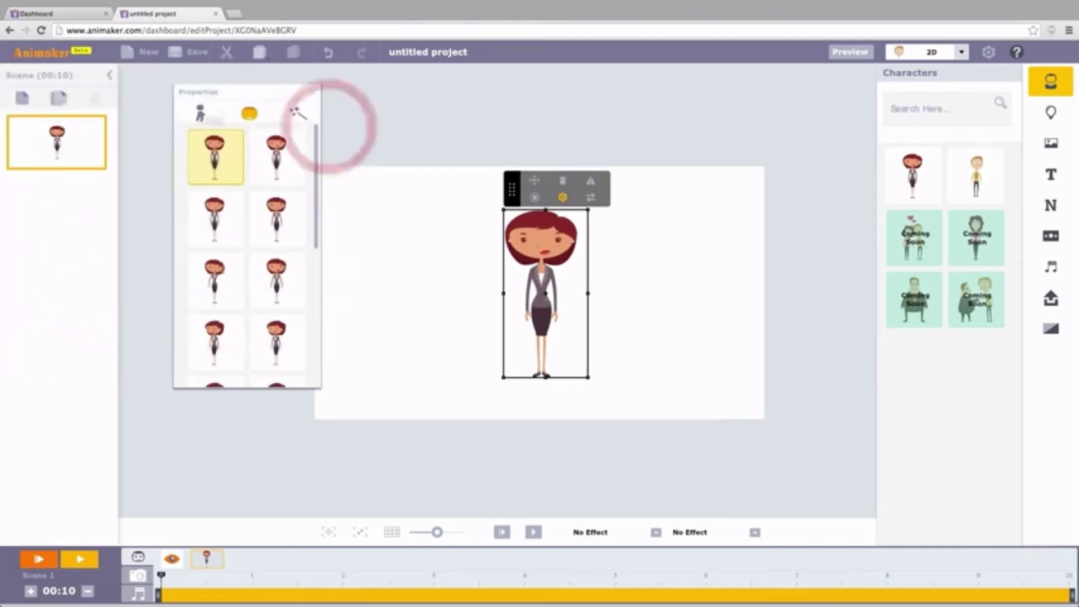
scroll(279, 169, "down", 3)
left_click(279, 253)
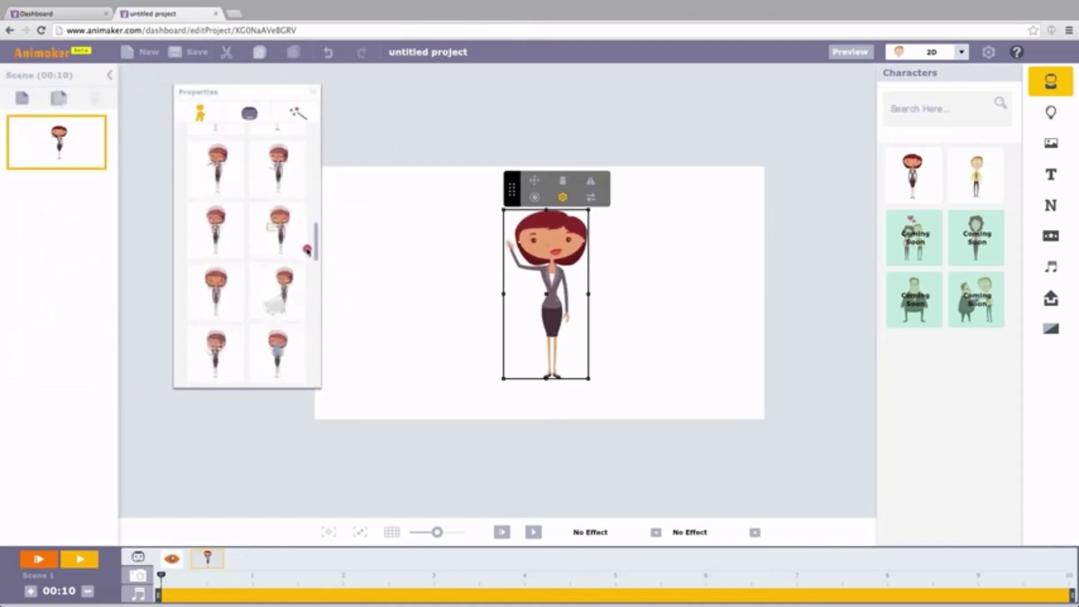
scroll(286, 253, "down", 2)
left_click(280, 301)
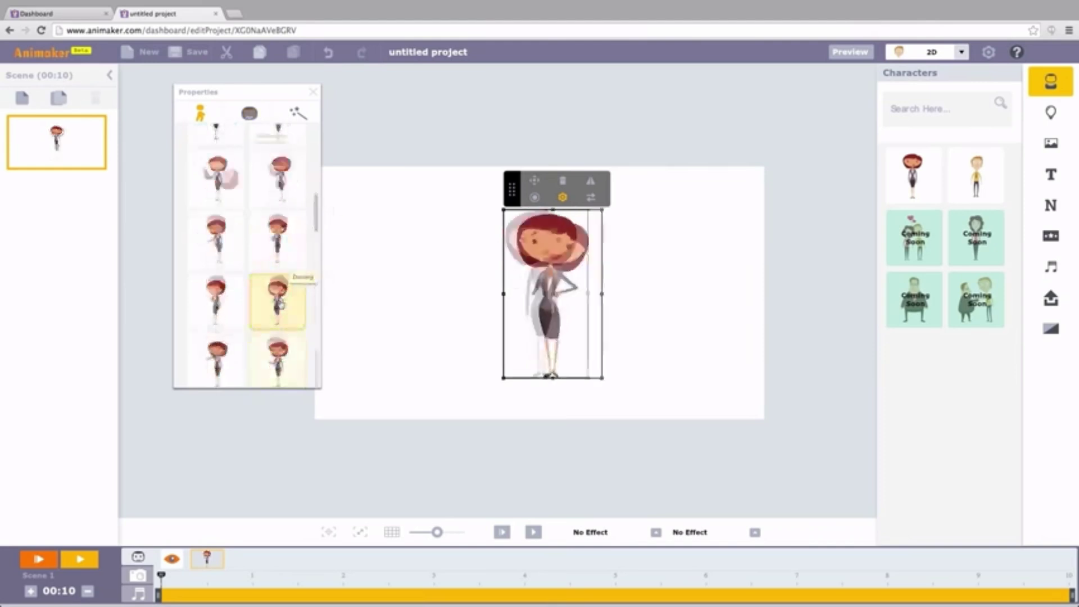
left_click(249, 112)
left_click(275, 163)
left_click(216, 284)
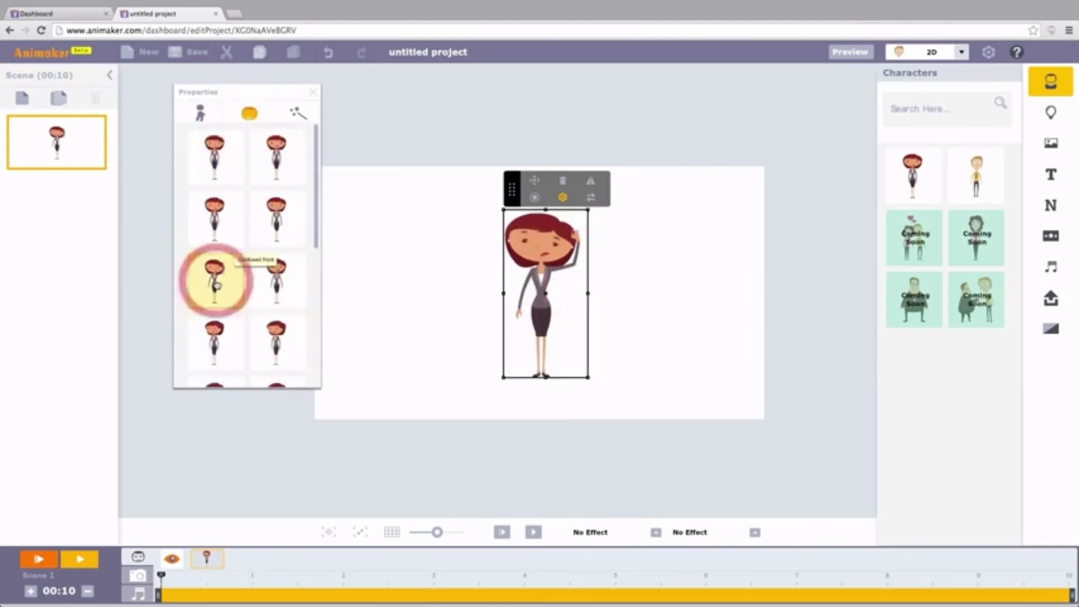
left_click(277, 288)
left_click(279, 228)
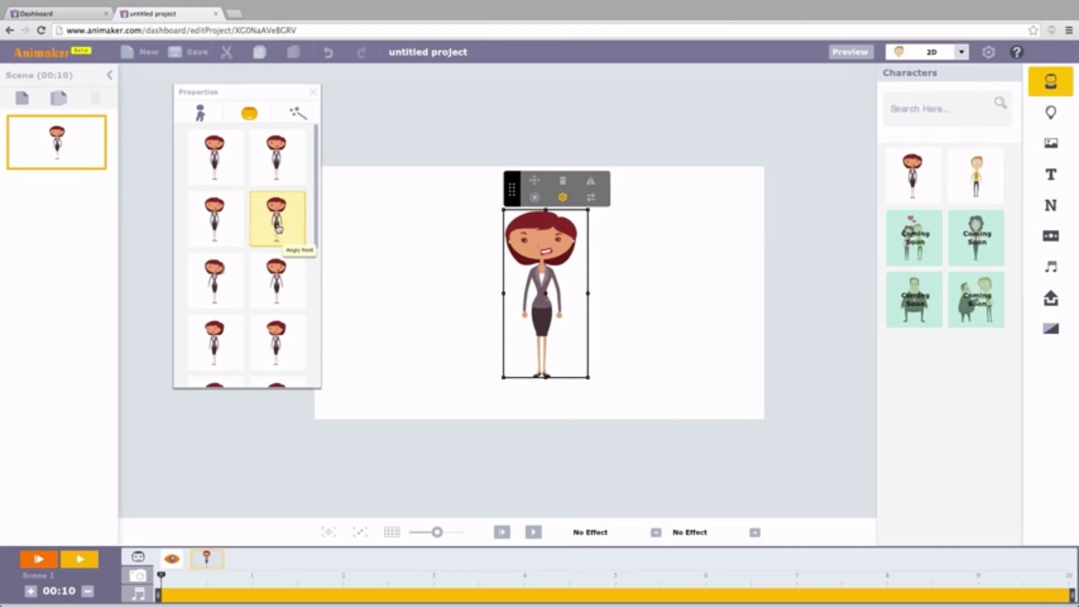
Delete the woman, then add a coffee cup, try its top and side views, and delete it
left_click(631, 293)
left_click(714, 365)
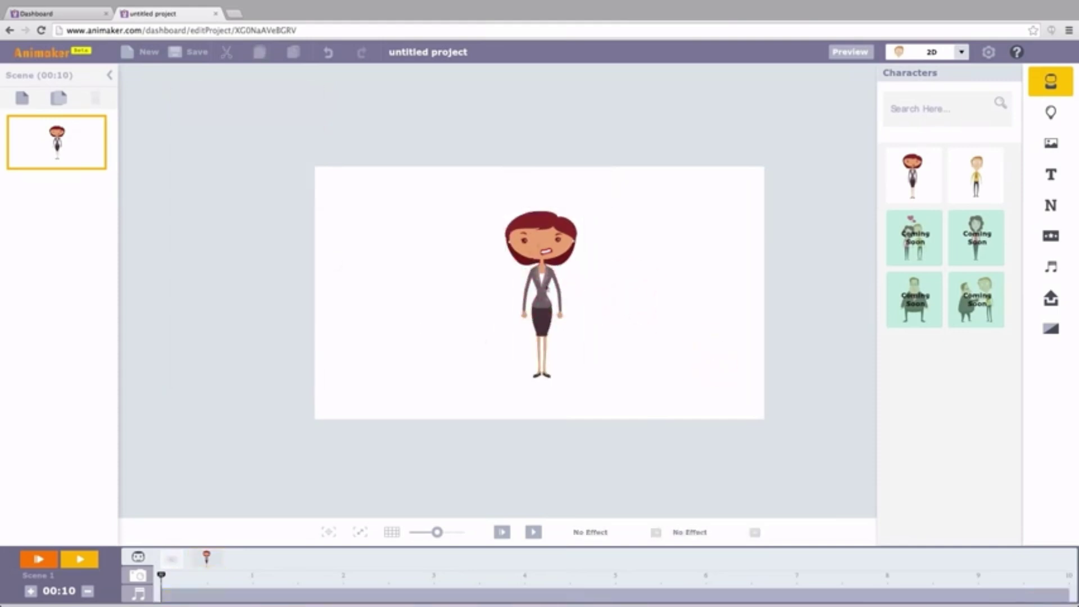
left_click(554, 290)
key("Delete")
left_click(1053, 125)
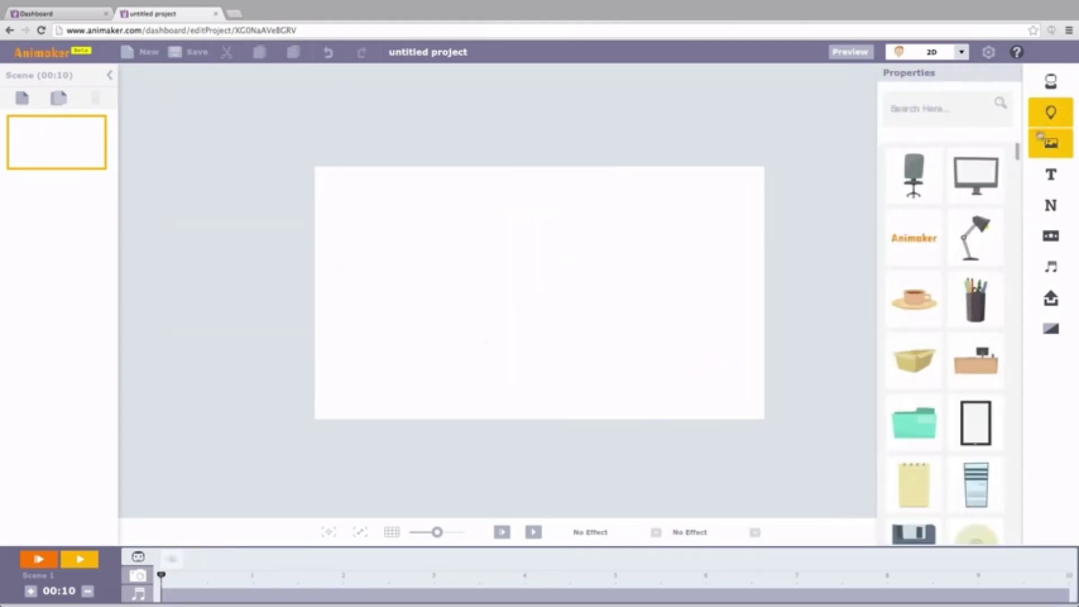
left_click(915, 298)
left_click(278, 157)
left_click(216, 218)
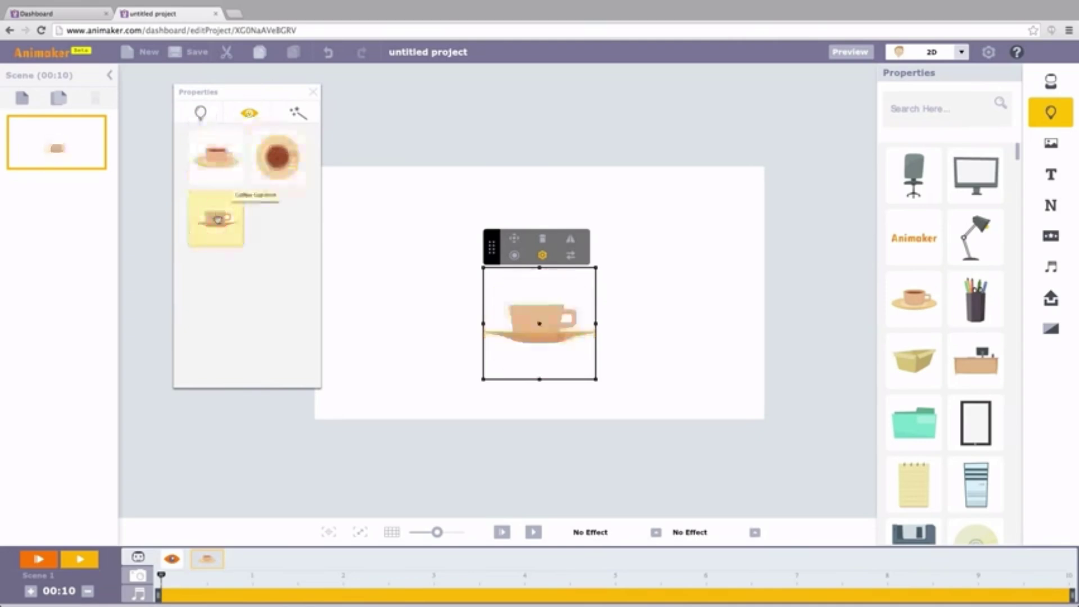
left_click(347, 293)
left_click(538, 325)
key("Delete")
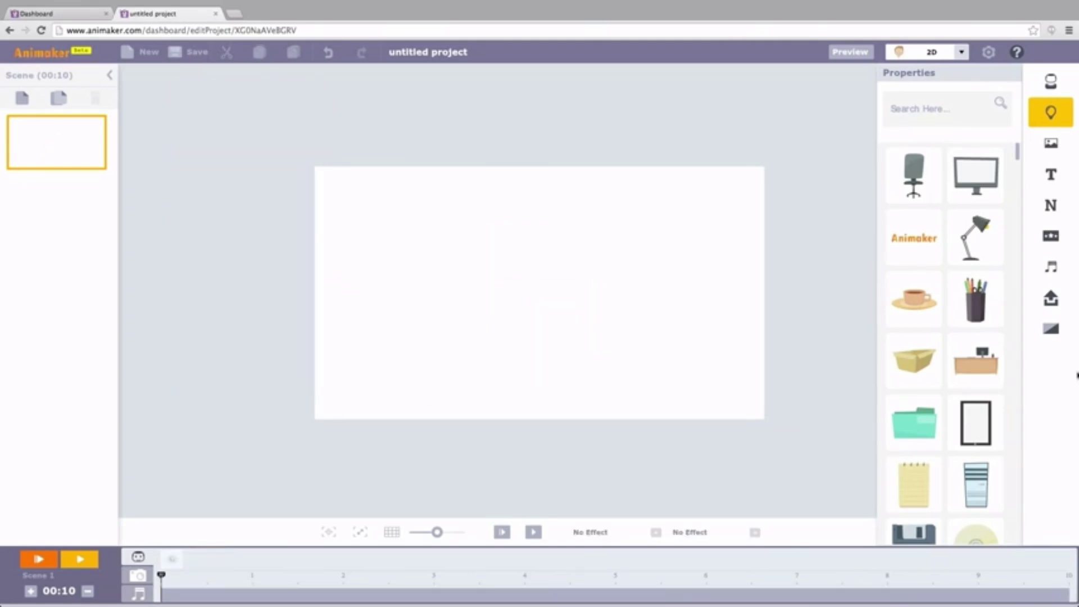
Upload an image file as a character and place the robot on the canvas
left_click(1051, 299)
left_click(958, 177)
left_click(497, 75)
left_click(705, 267)
left_click(936, 209)
left_click(925, 232)
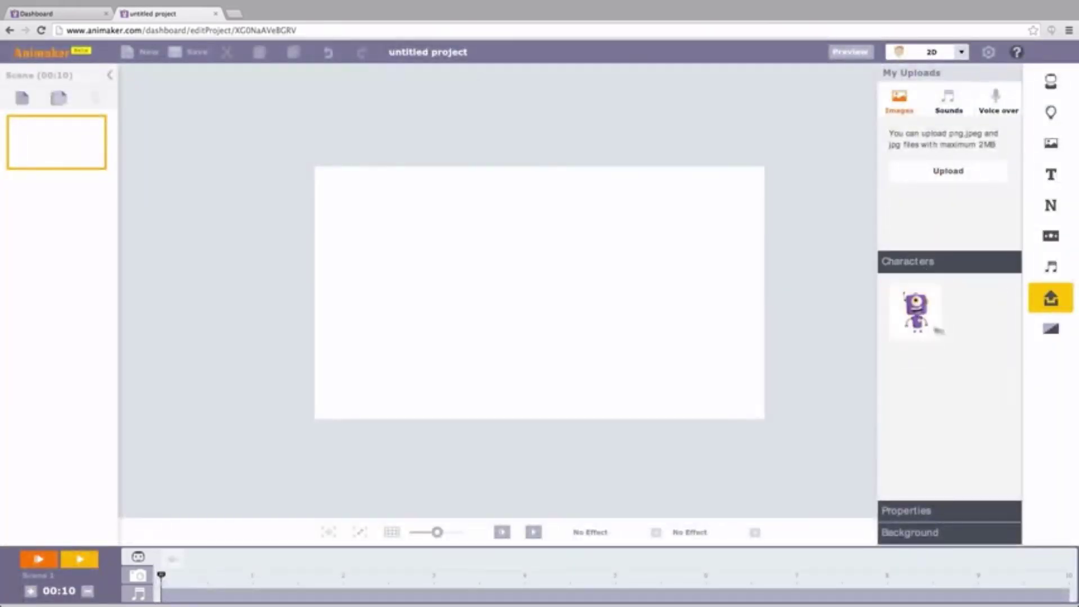
left_click(915, 308)
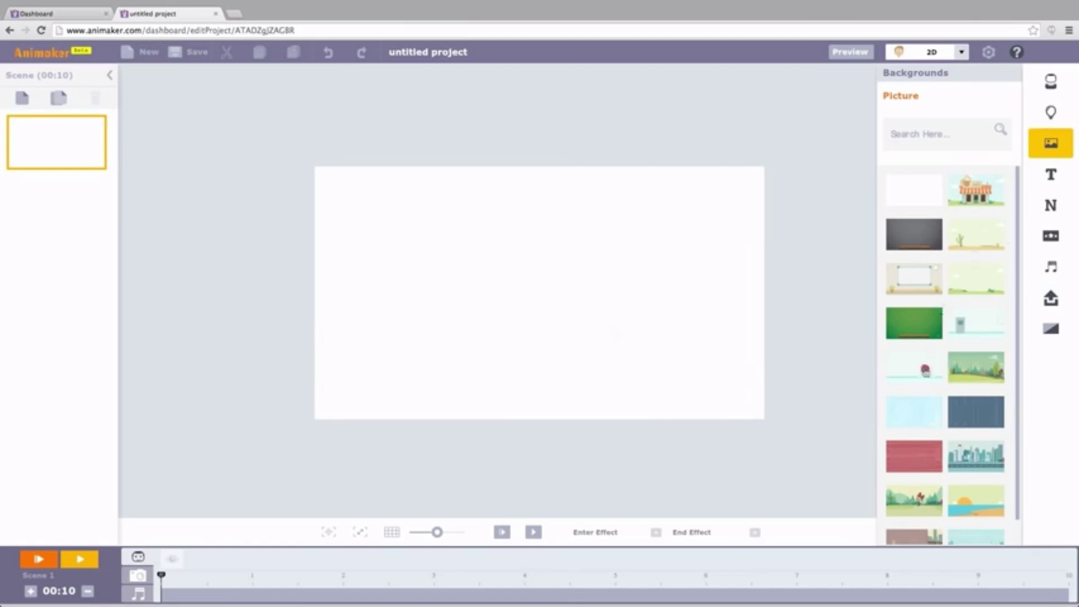
Apply the office background, add the man character and place a desk on the left
left_click(976, 322)
left_click(1051, 81)
left_click(910, 174)
left_click(1051, 112)
left_click(1018, 487)
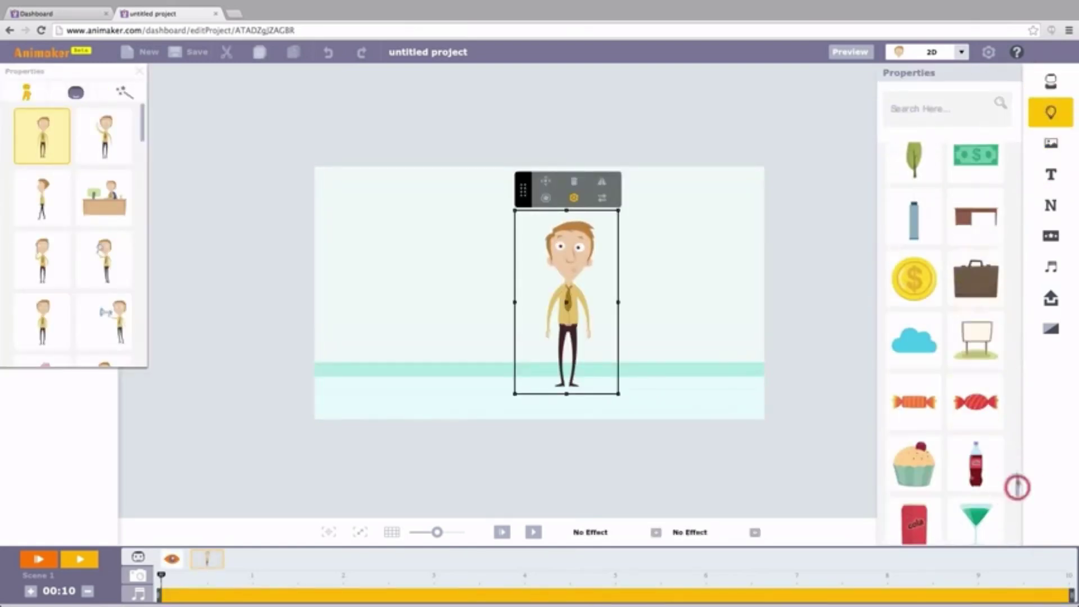
left_click_drag(384, 365, 440, 360)
Move the man to the right, add office props, and flip, rotate and resize the man
left_click_drag(567, 304, 684, 310)
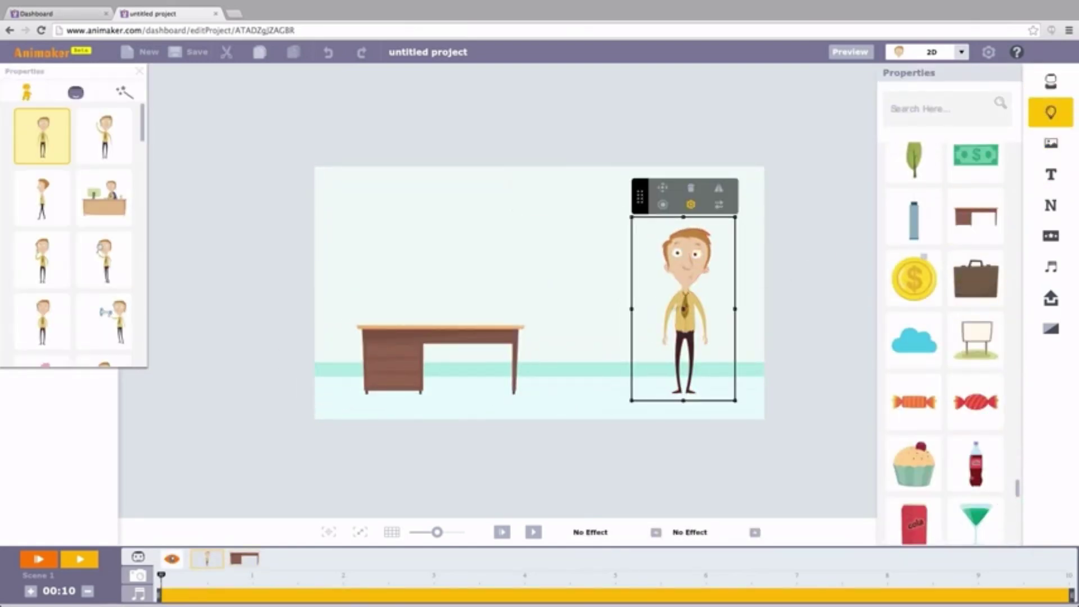
scroll(944, 338, "down", 5)
left_click(914, 269)
left_click(719, 188)
left_click_drag(663, 205, 675, 213)
left_click_drag(735, 400, 719, 393)
Swap the man to another look, then preview the Book Report template in Powtoon's gallery
left_click(694, 218)
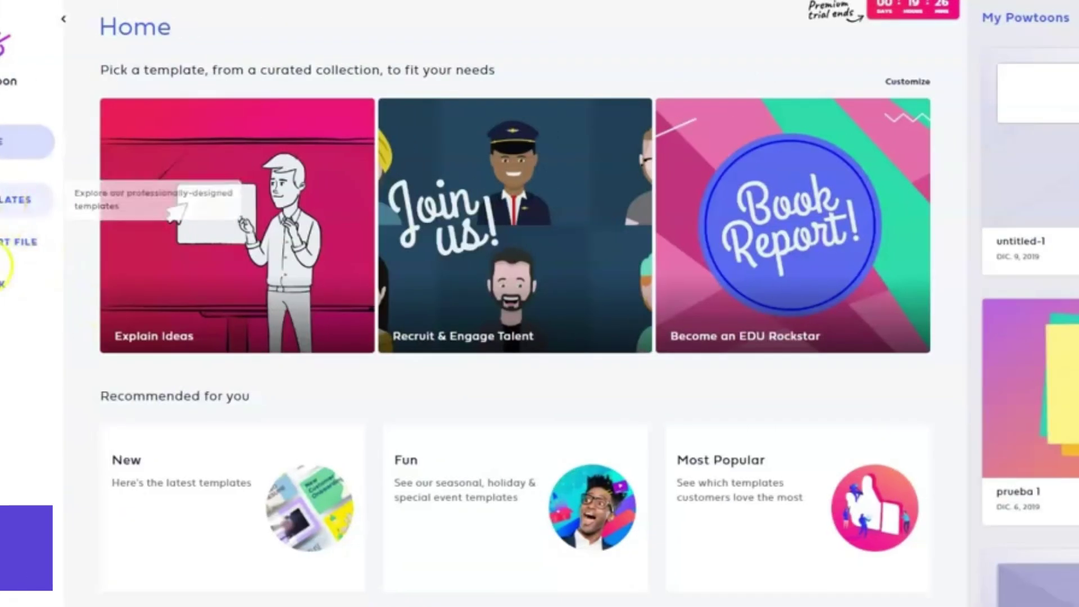
left_click(23, 200)
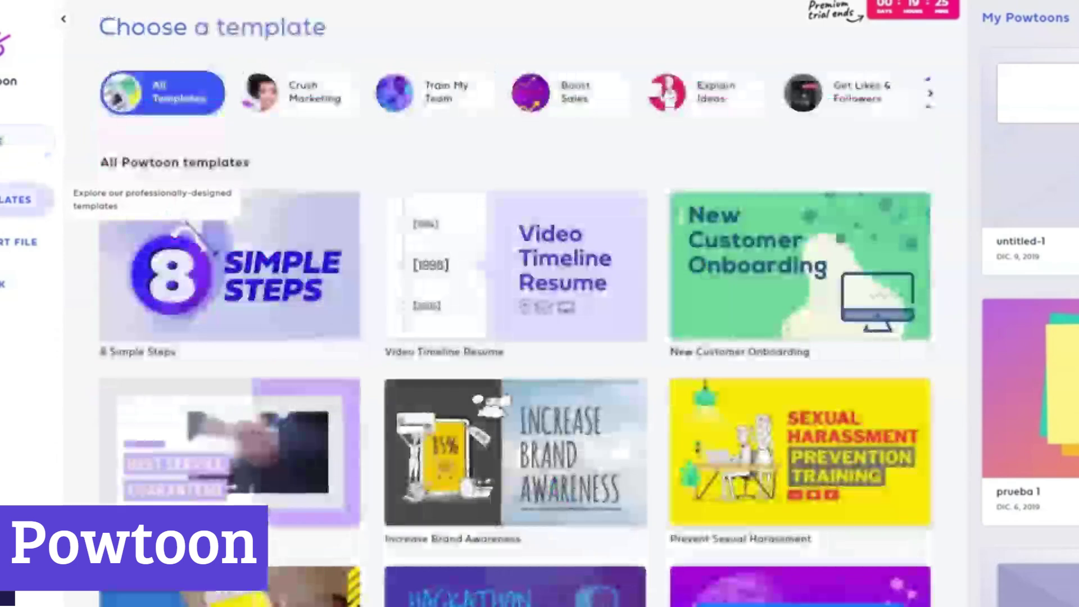
mouse_move(325, 327)
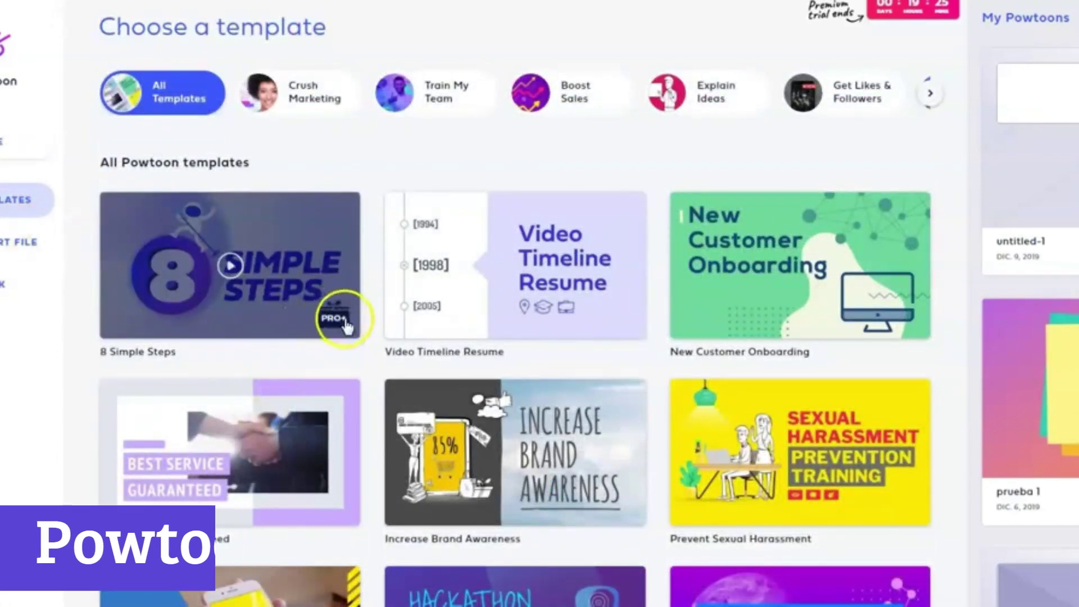
scroll(619, 393, "down", 10)
left_click(877, 456)
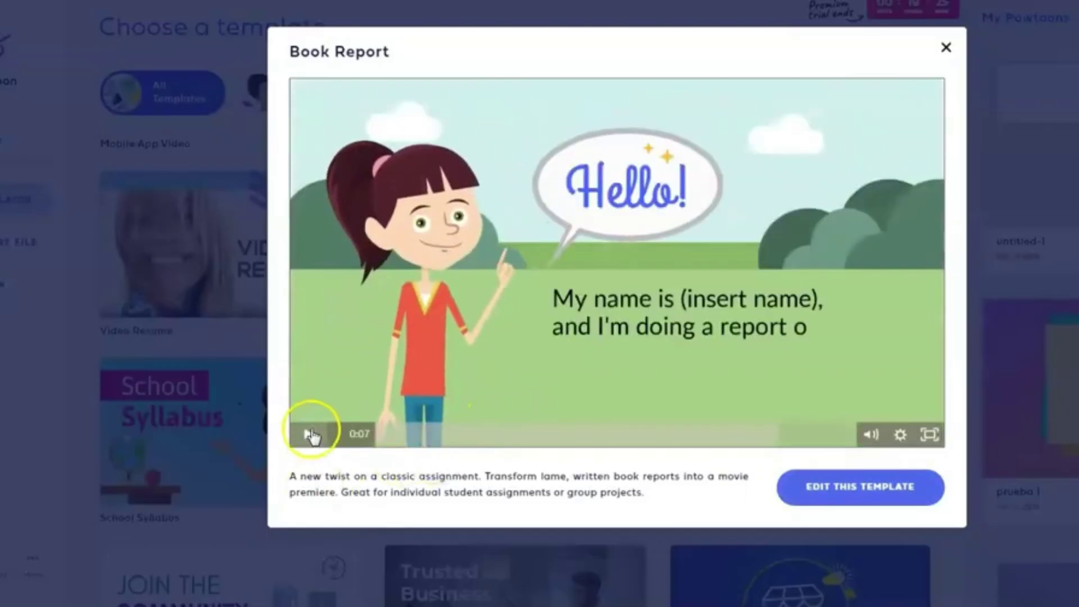
Close the preview and start a blank Horizontal (16:9) Powtoon from scratch
left_click(947, 47)
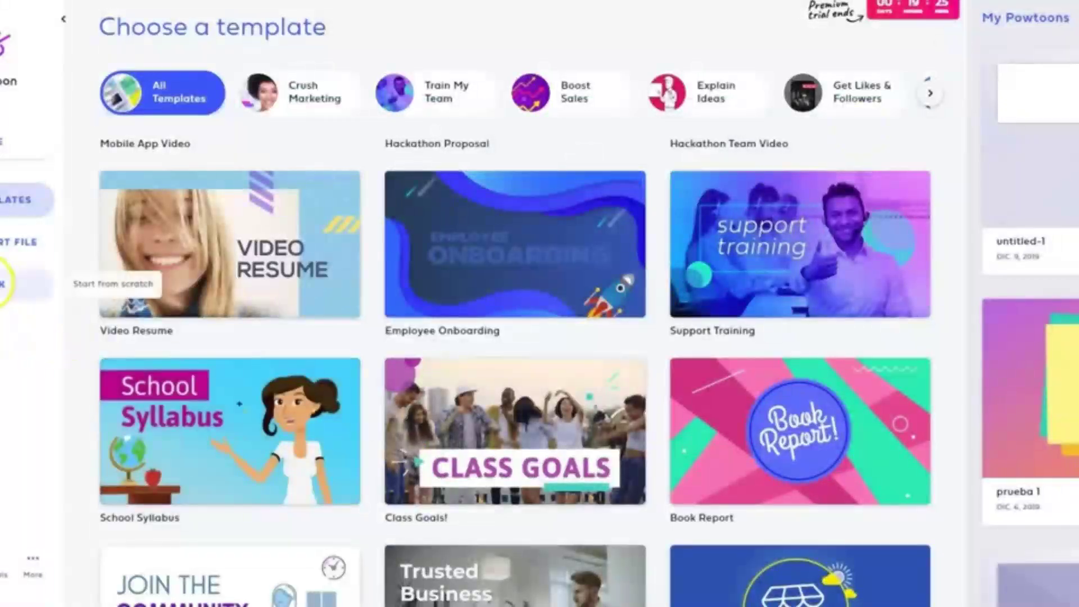
left_click(17, 283)
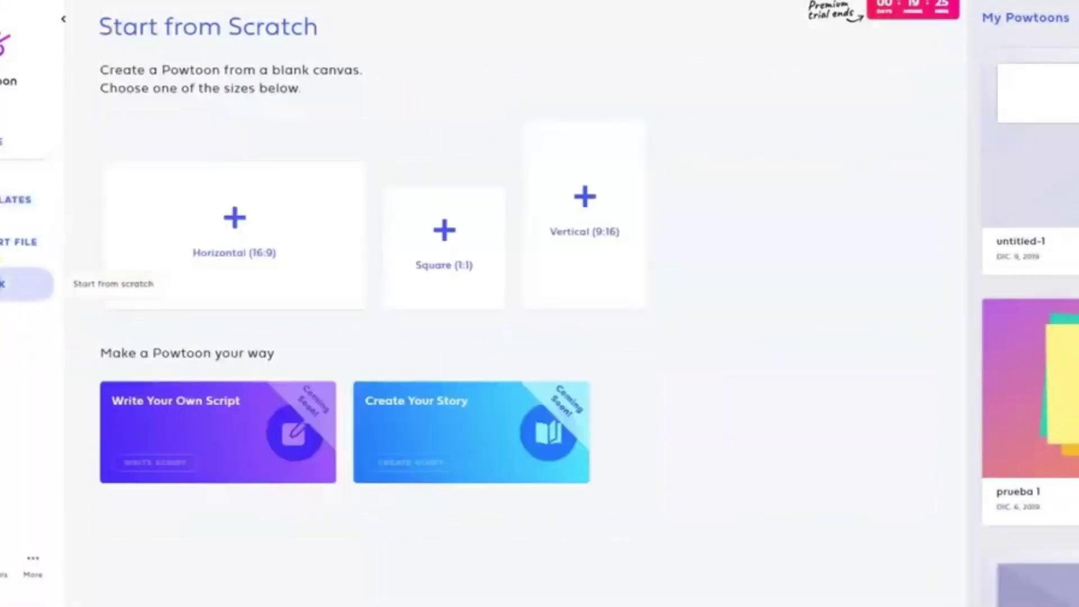
left_click(241, 269)
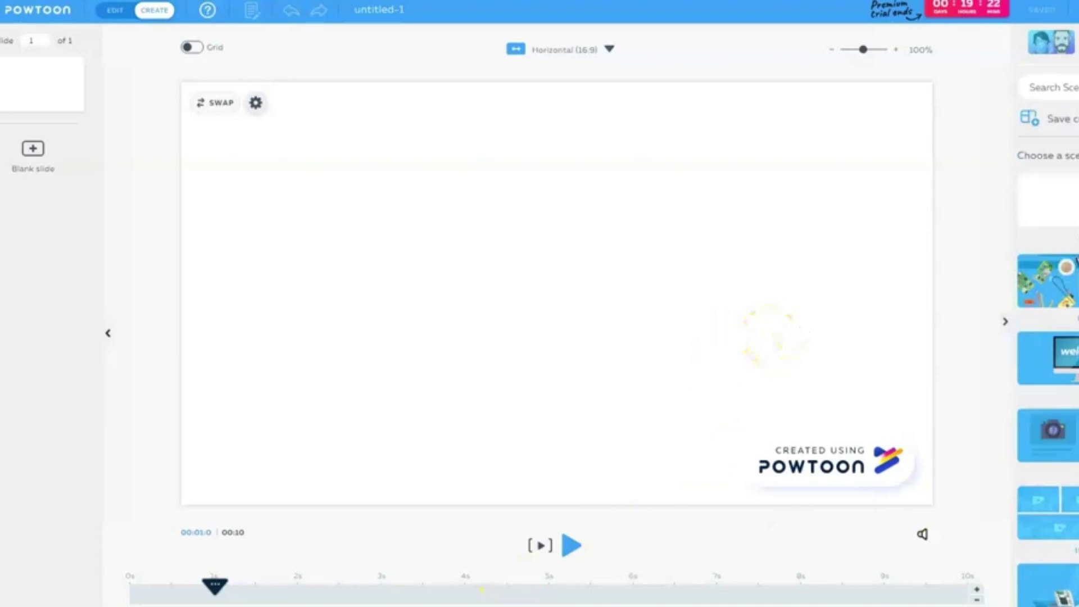
Apply the green (teal) gradient colour background to the slide
left_click(1053, 279)
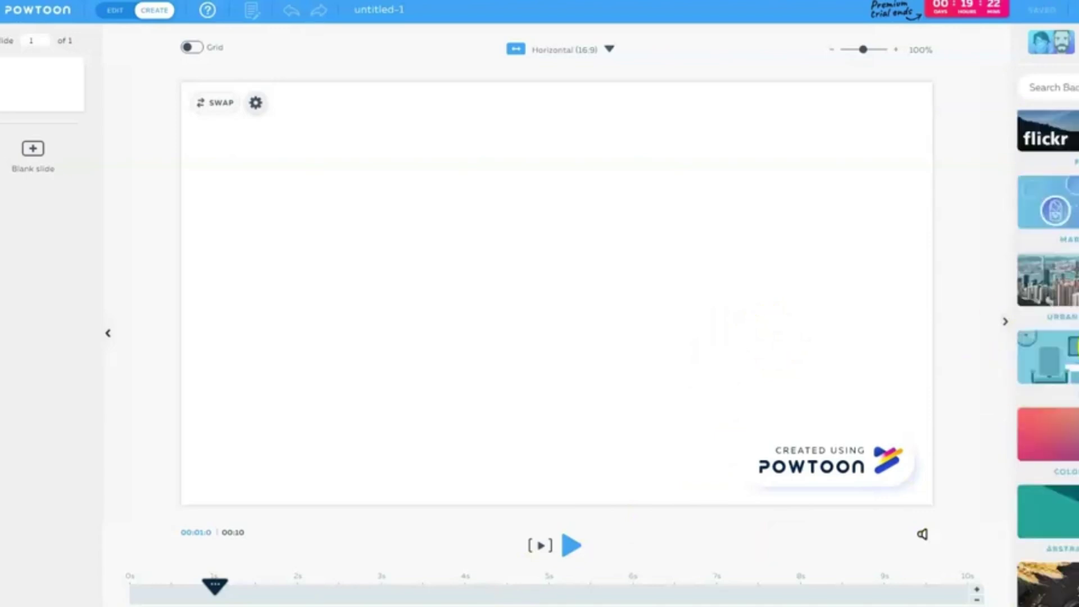
left_click(1049, 434)
left_click_drag(1049, 313, 904, 321)
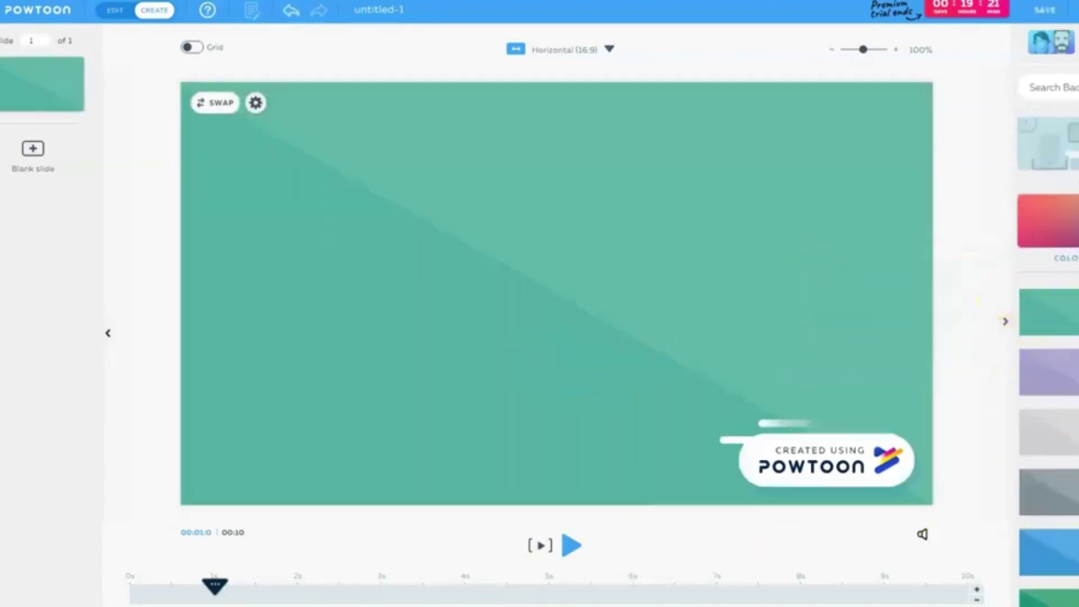
left_click(849, 353)
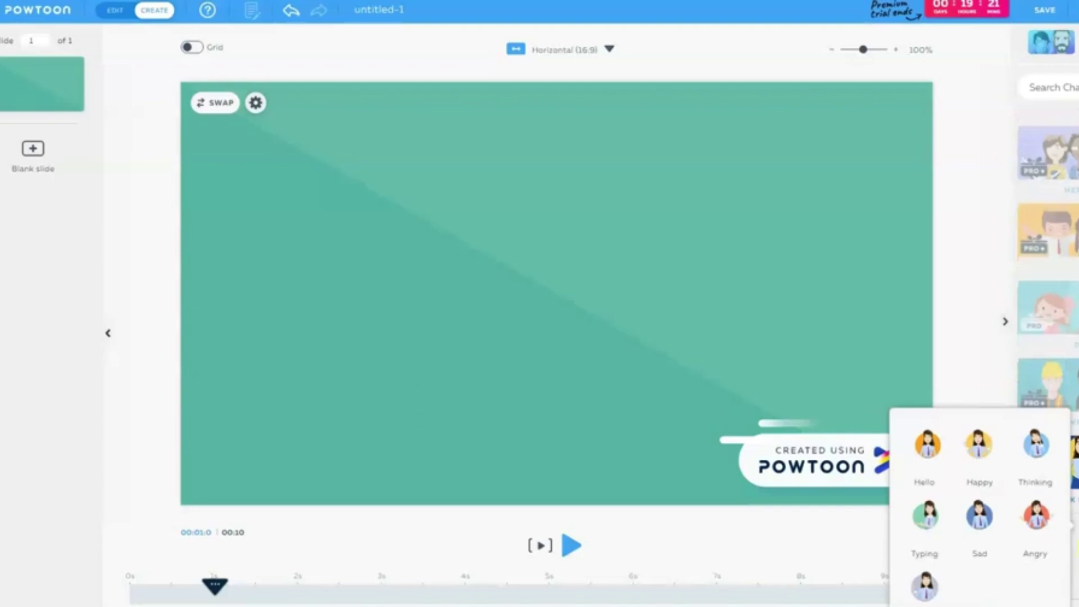
Add waving woman and man avatars, placing the man upper right and enlarging the woman
left_click(930, 449)
left_click(1048, 554)
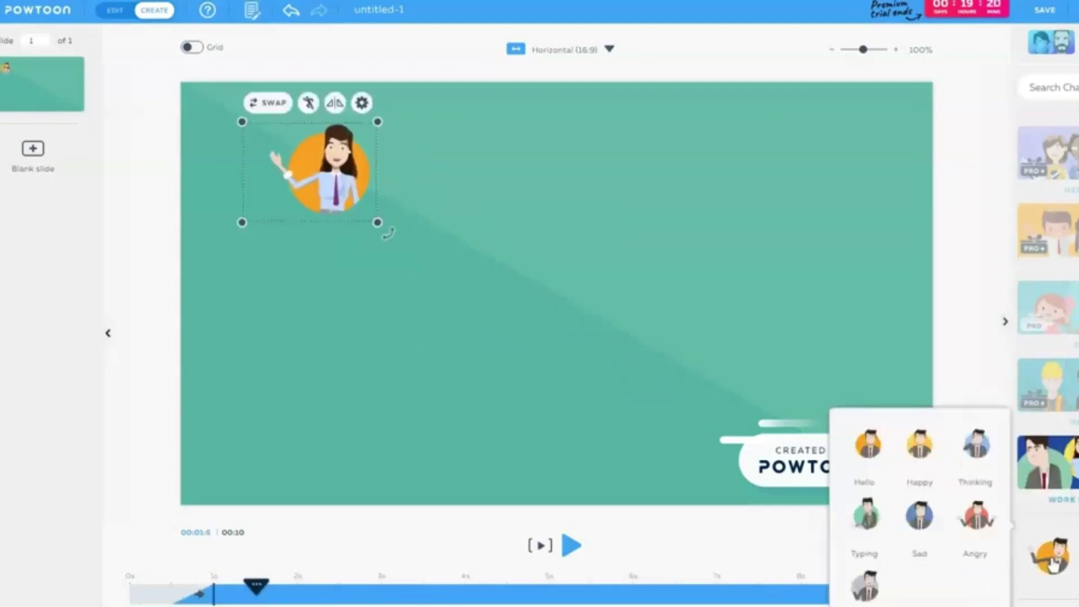
left_click(869, 442)
left_click_drag(573, 303, 719, 211)
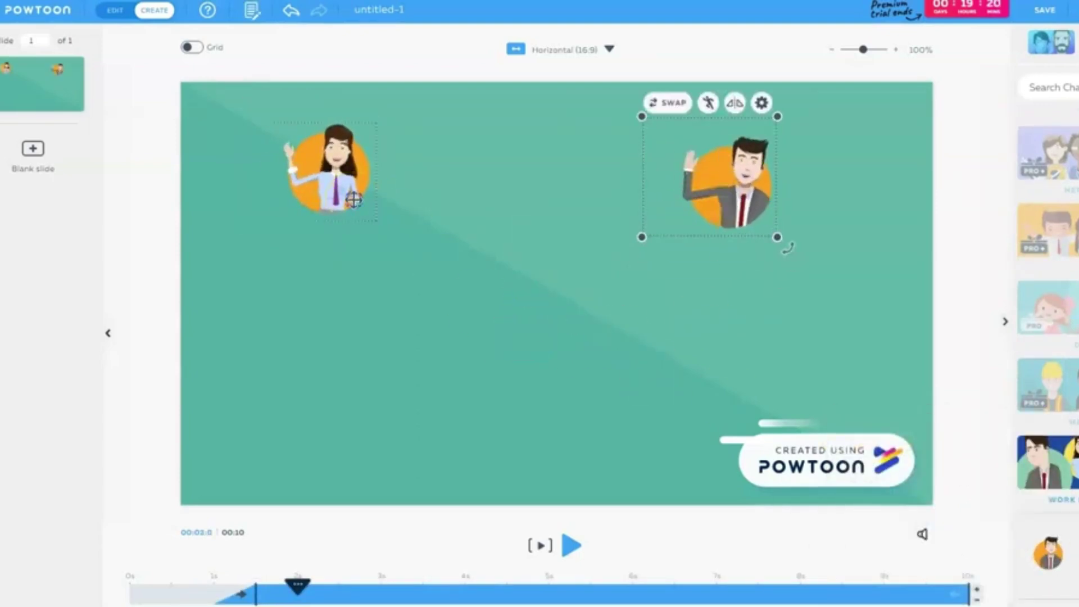
left_click(329, 168)
left_click_drag(373, 221, 430, 270)
left_click_drag(731, 240, 751, 236)
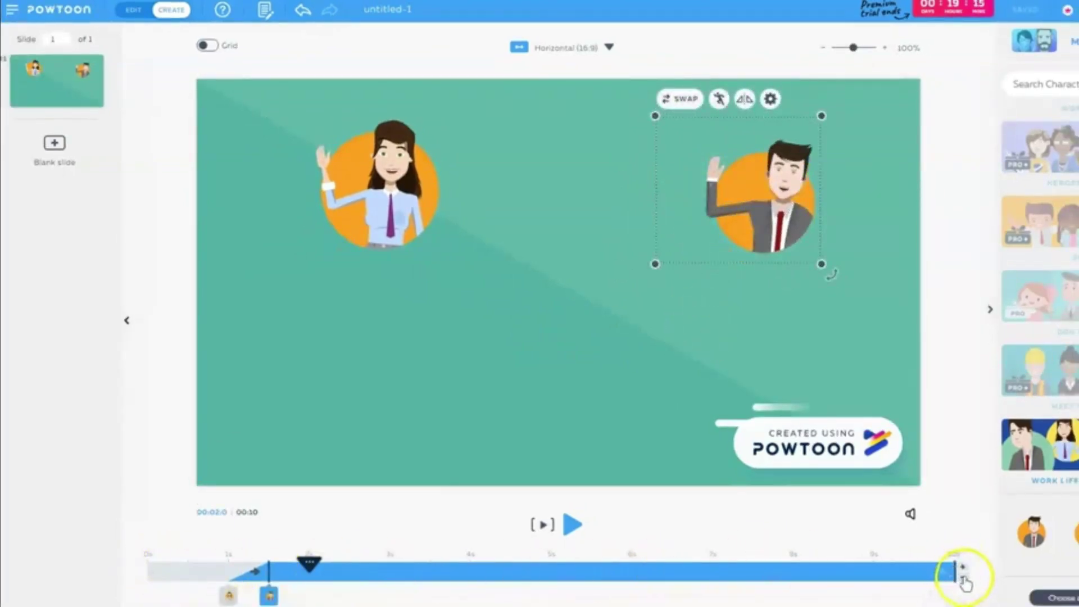
Set the slide length to 5 seconds, drag the man's entrance earlier on the timeline, and preview
left_click(962, 579)
left_click(964, 572)
left_click(963, 573)
left_click(963, 573)
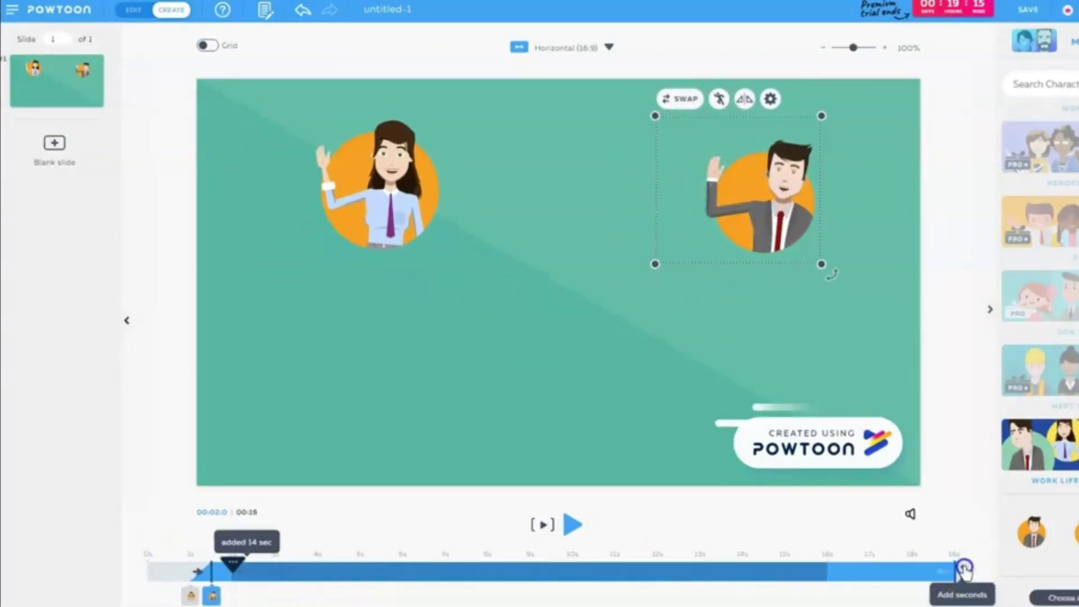
left_click(962, 571)
left_click(309, 597)
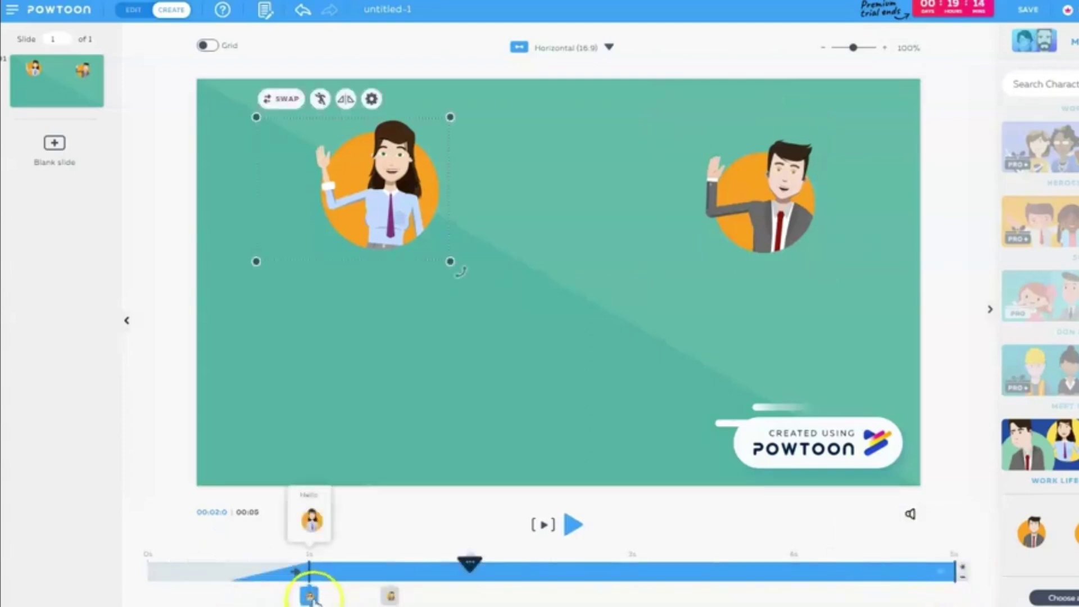
left_click(390, 595)
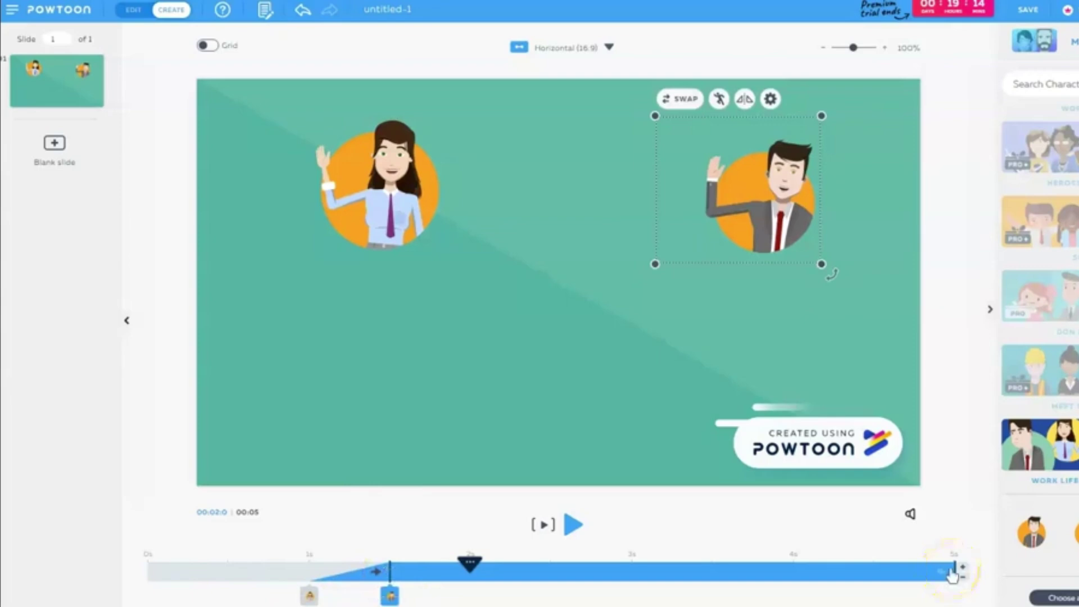
mouse_move(383, 594)
left_mouse_down()
mouse_move(390, 587)
mouse_move(313, 574)
left_mouse_up()
left_click(572, 527)
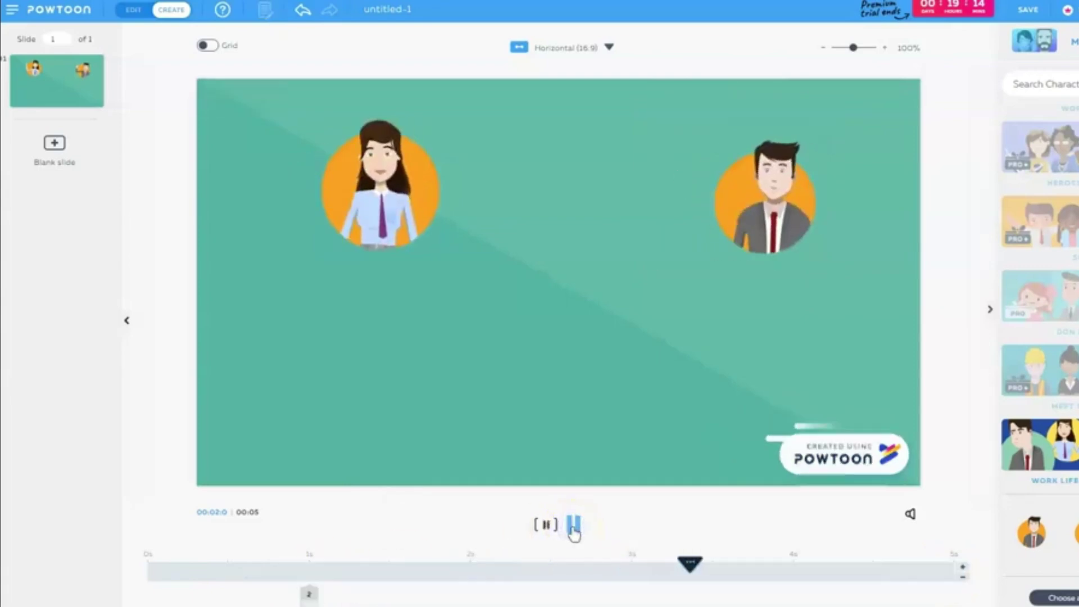
Rewind and replay the slide preview twice, then select the woman on the canvas
left_click(309, 594)
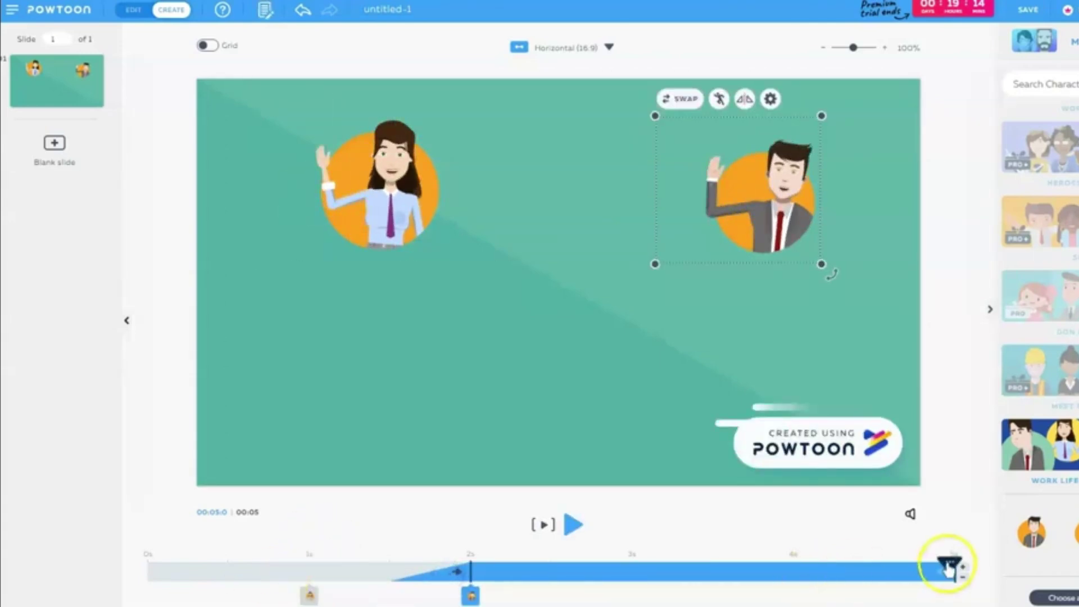
left_click(174, 559)
left_click(573, 525)
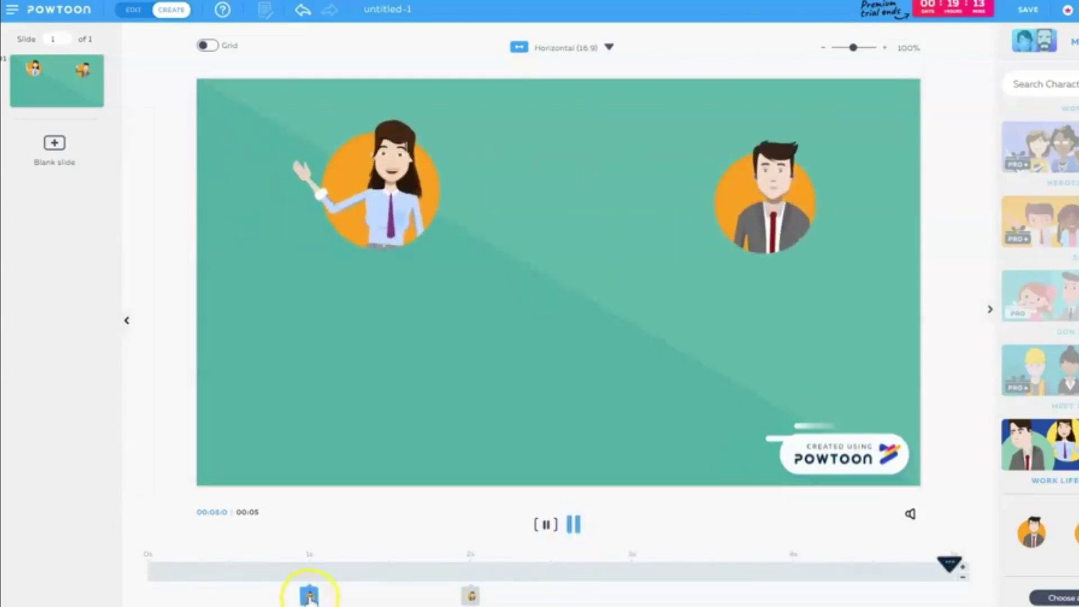
left_click(309, 595)
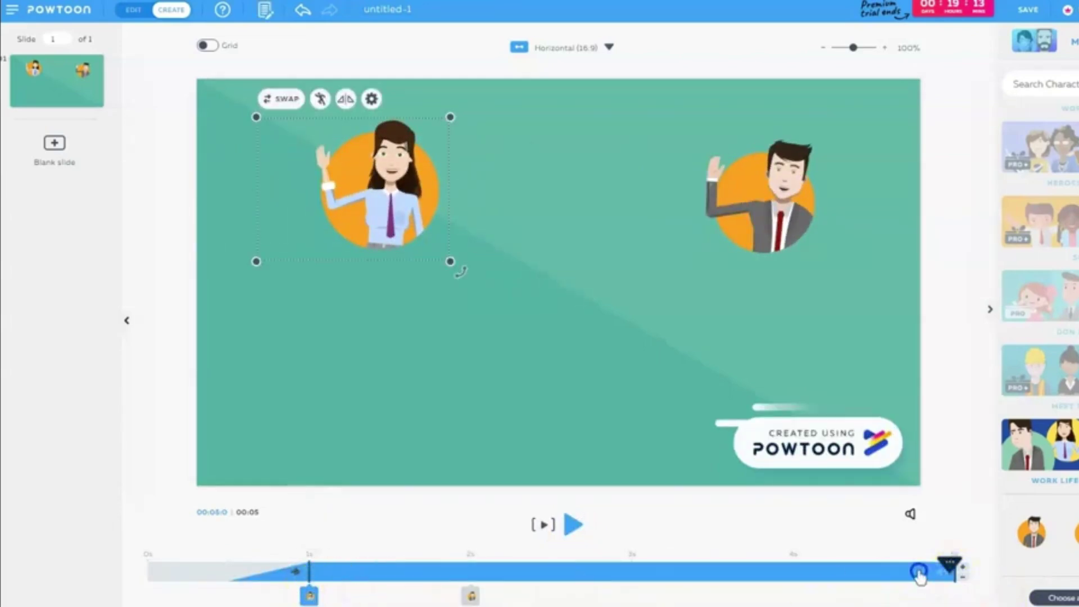
left_click_drag(878, 564, 151, 561)
left_click(573, 525)
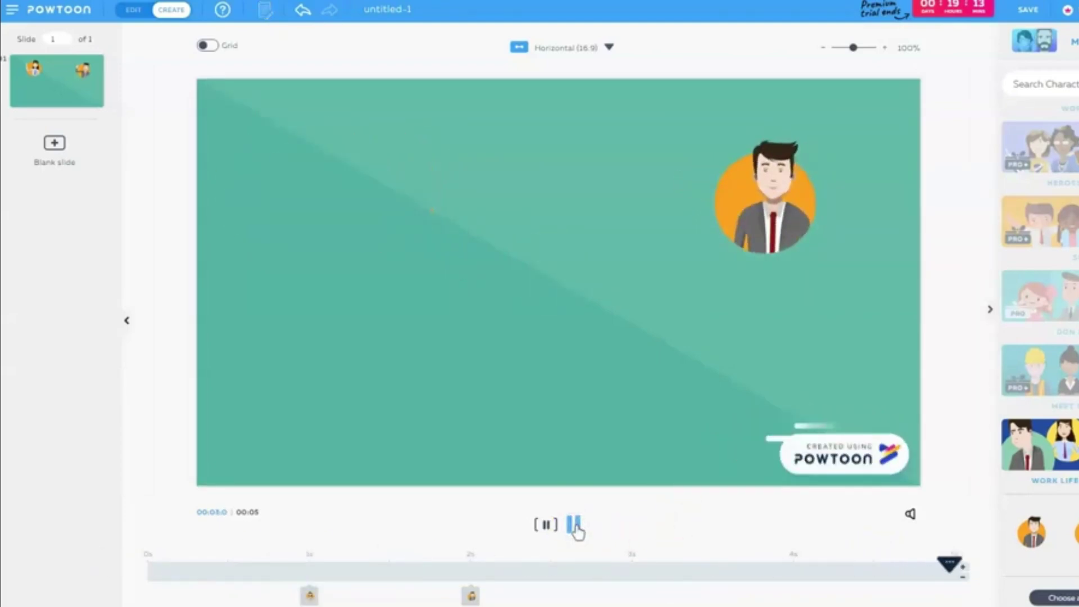
left_click(349, 249)
left_click(301, 104)
Flip the woman horizontally, try the Thinking pose, and return her to the Hello pose
left_click(347, 96)
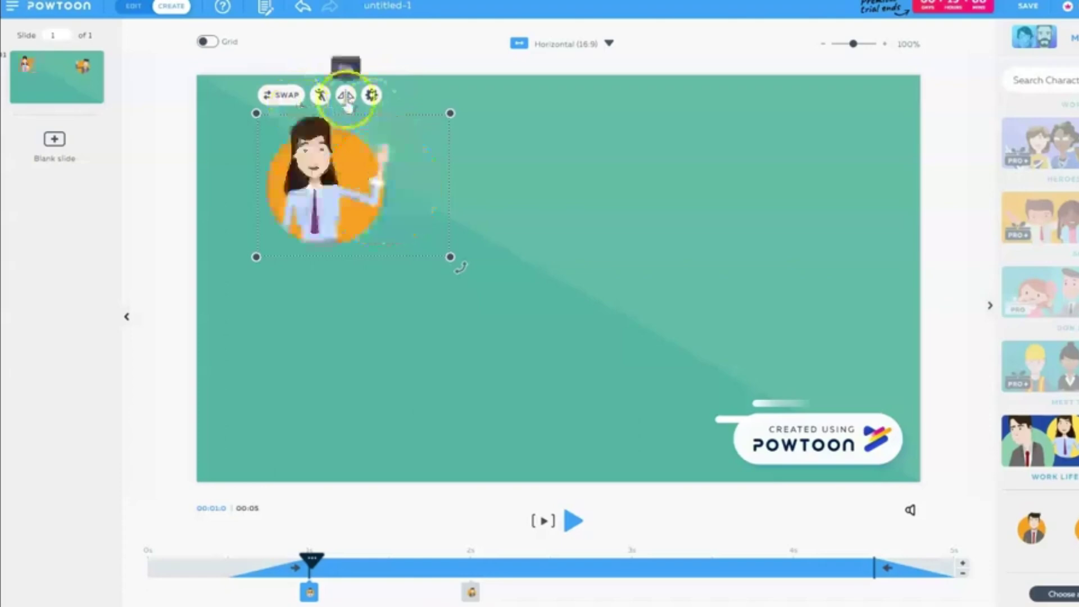
left_click(320, 97)
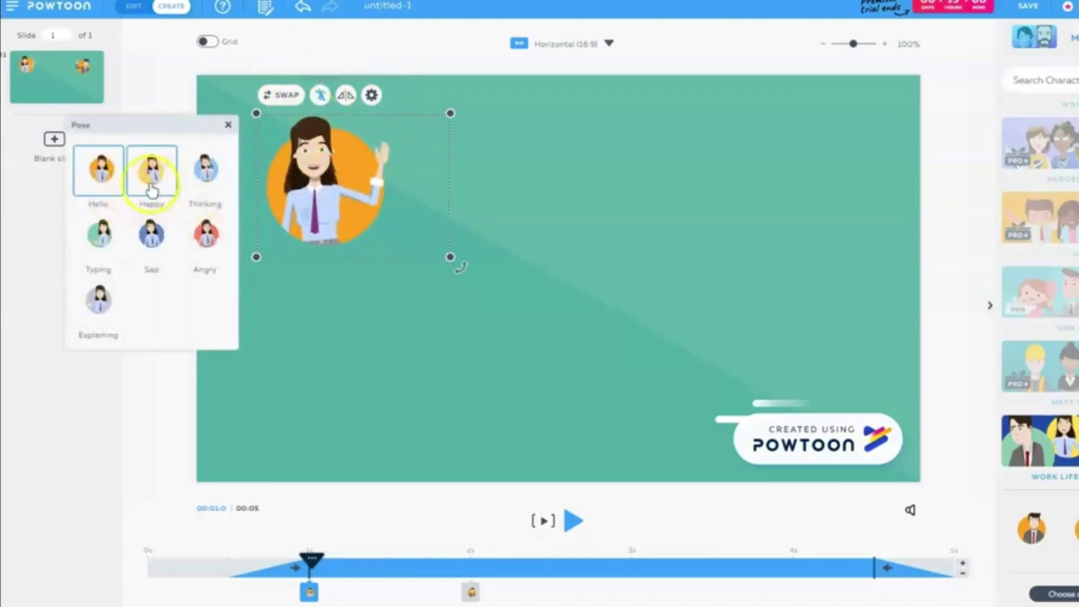
left_click(205, 169)
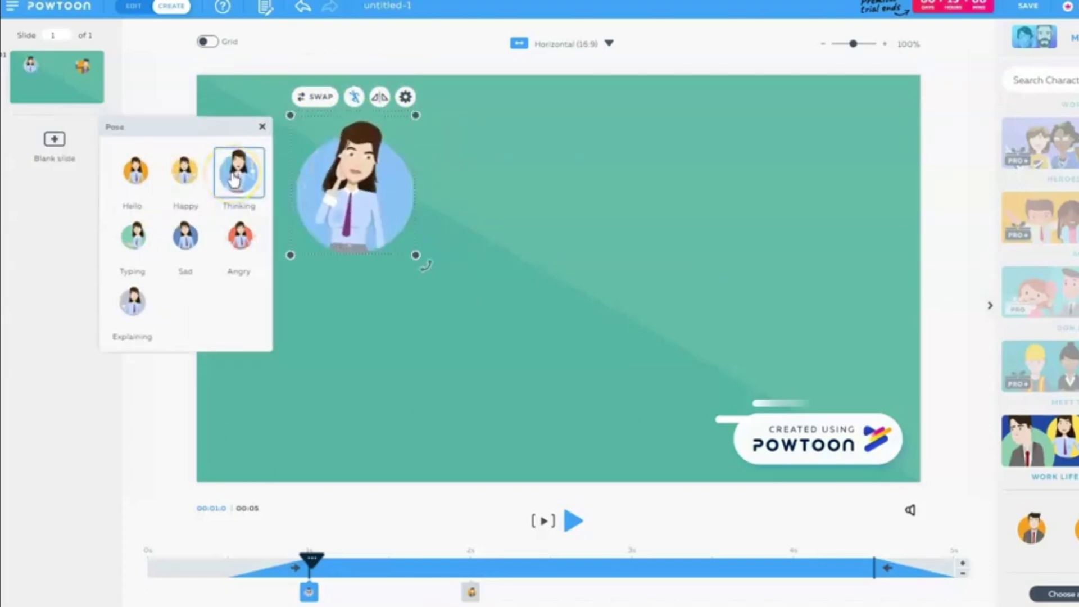
left_click(144, 179)
Give the woman a Slide Up entrance and a Slide Left exit, each with a sound
left_click(371, 98)
left_click(164, 280)
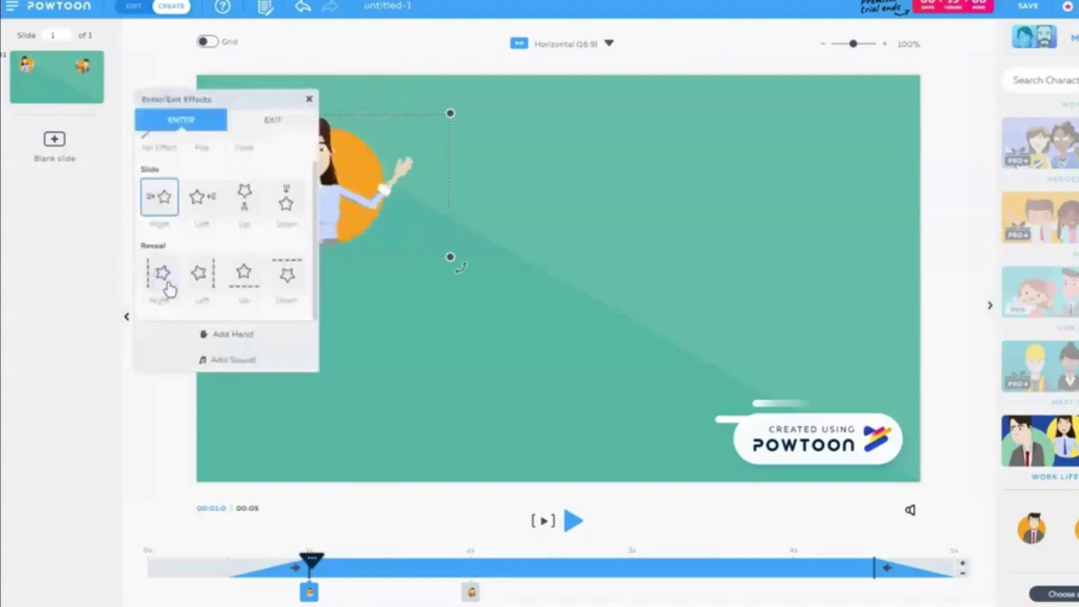
left_click(203, 200)
left_click(241, 205)
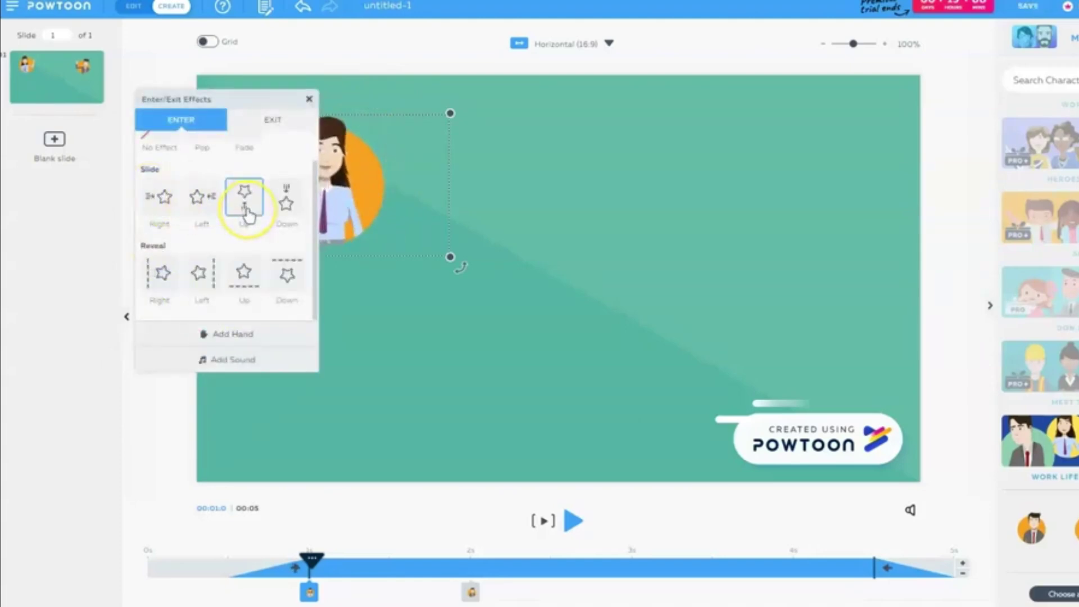
left_click(236, 361)
left_click(206, 189)
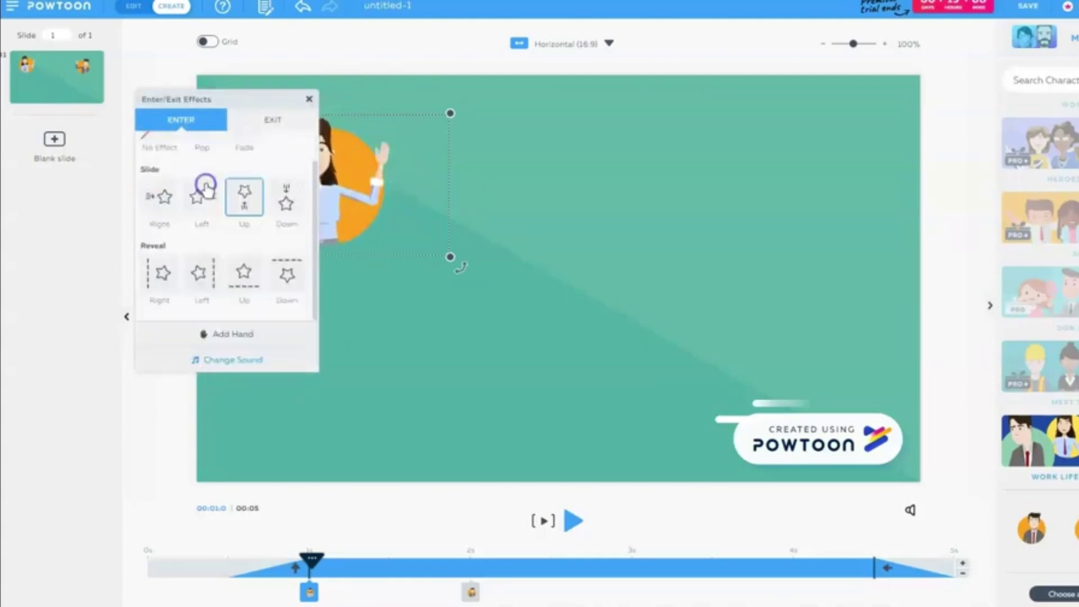
left_click(271, 120)
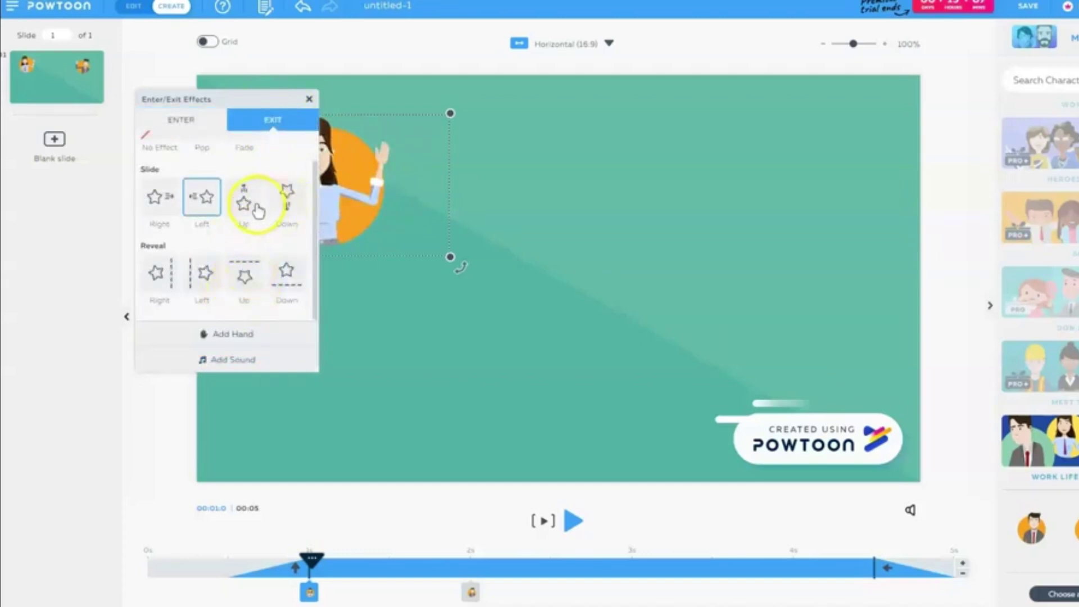
left_click(238, 360)
left_click(203, 185)
left_click(310, 99)
left_click(310, 335)
Preview the effects, then add a blank second slide with the same green background
left_click(573, 521)
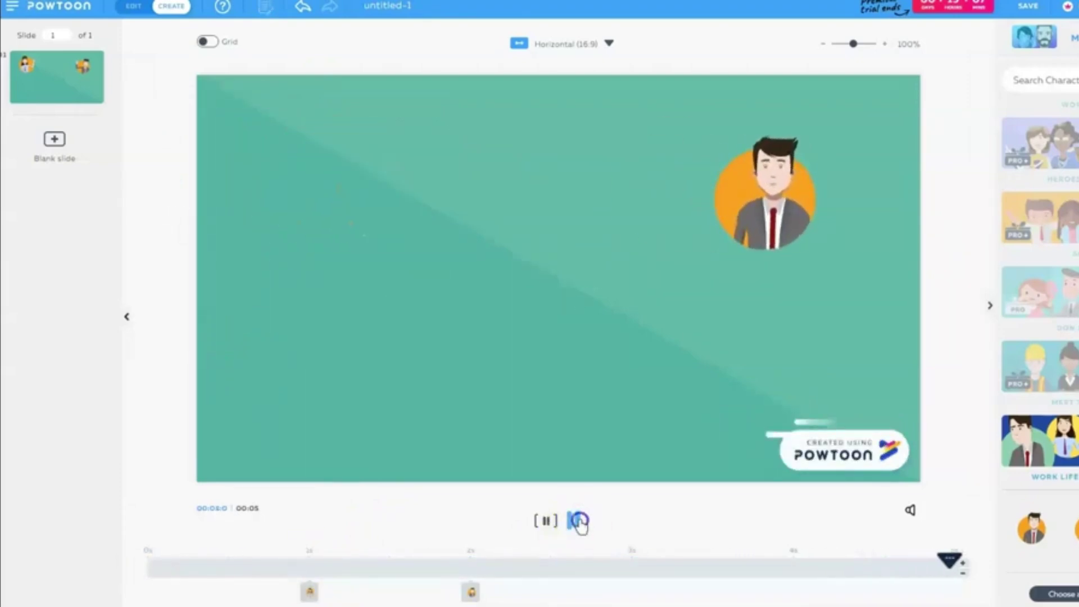
left_click(421, 404)
left_click(55, 144)
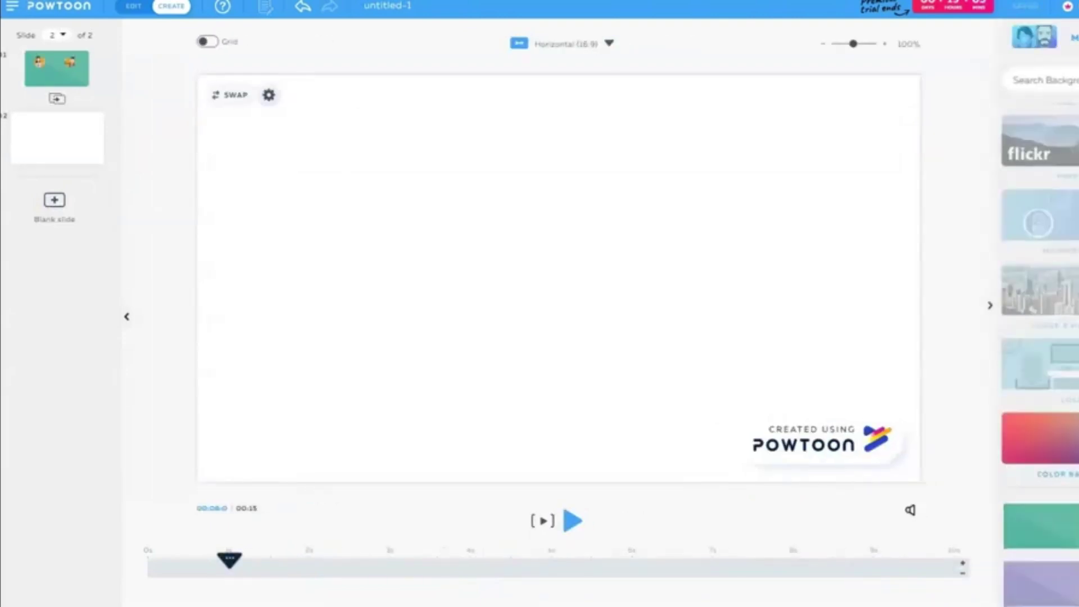
left_click(1058, 401)
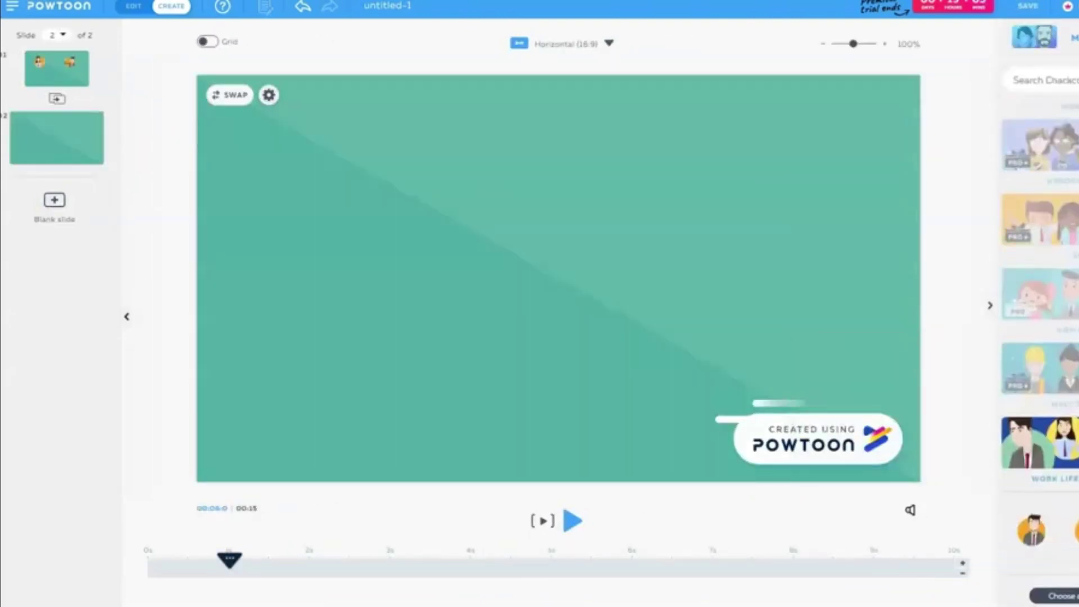